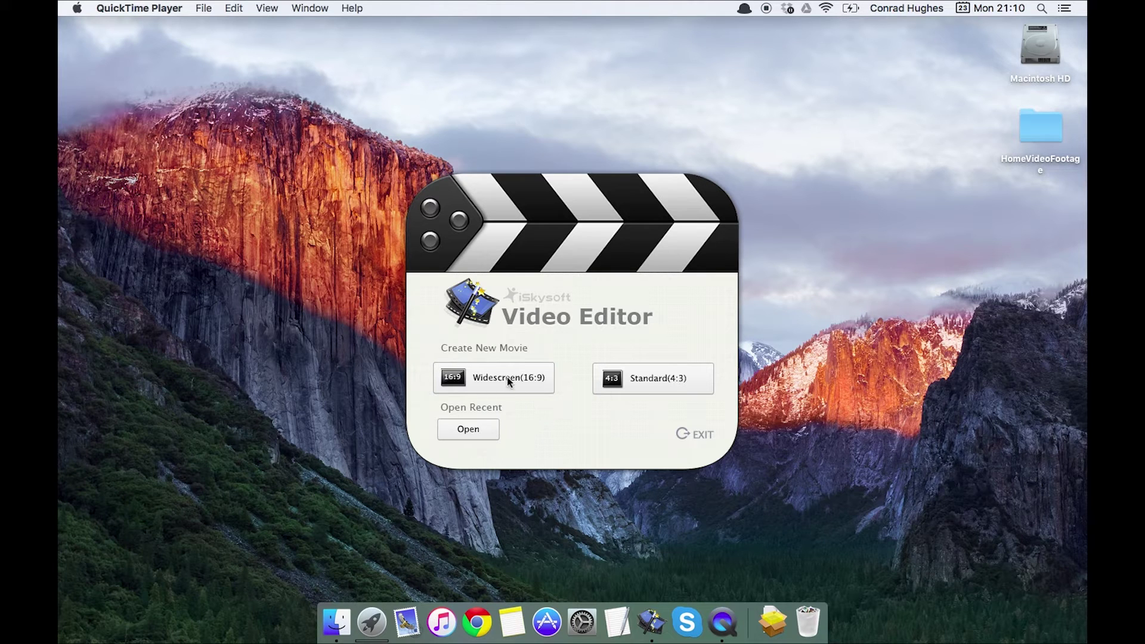
- Open the saved project SwimmingWithJellyfish.isve
click(464, 436)
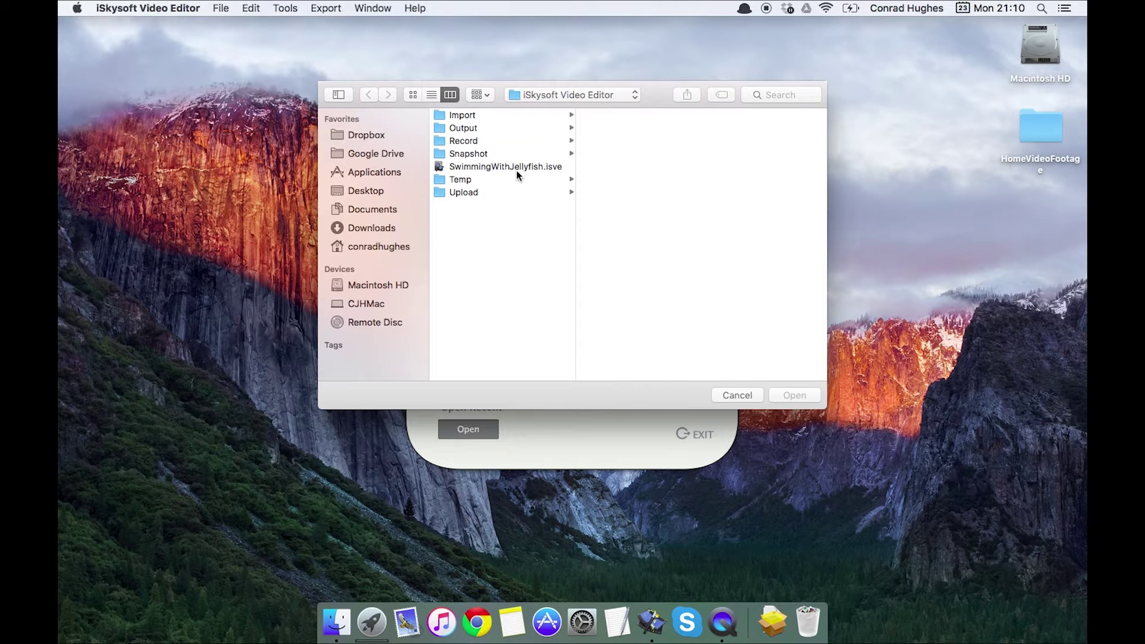
click(515, 169)
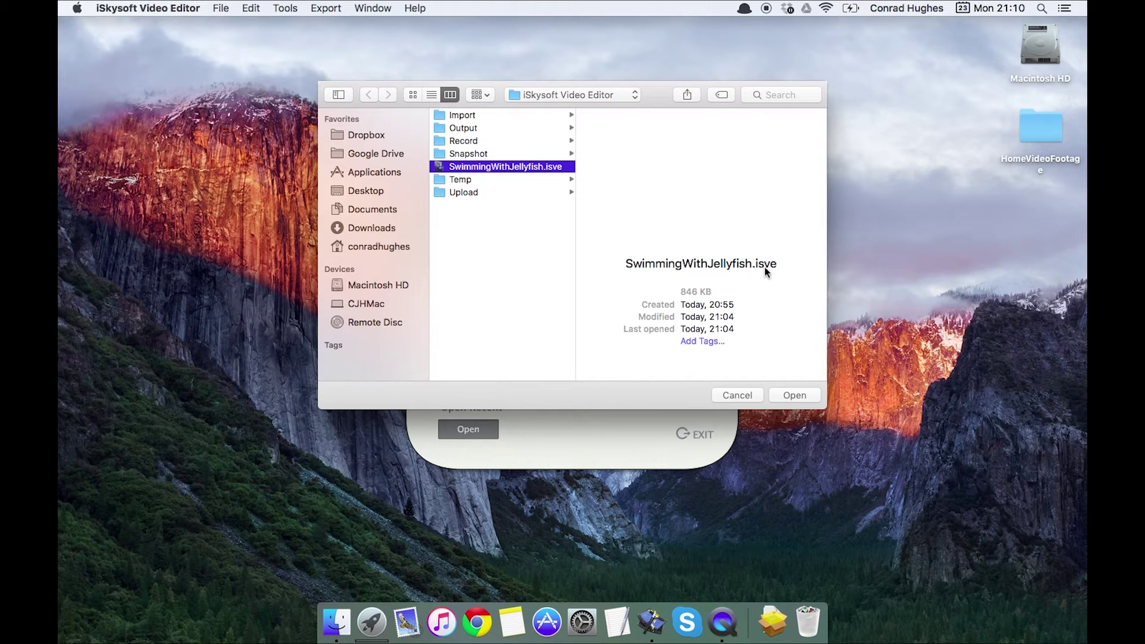
click(795, 395)
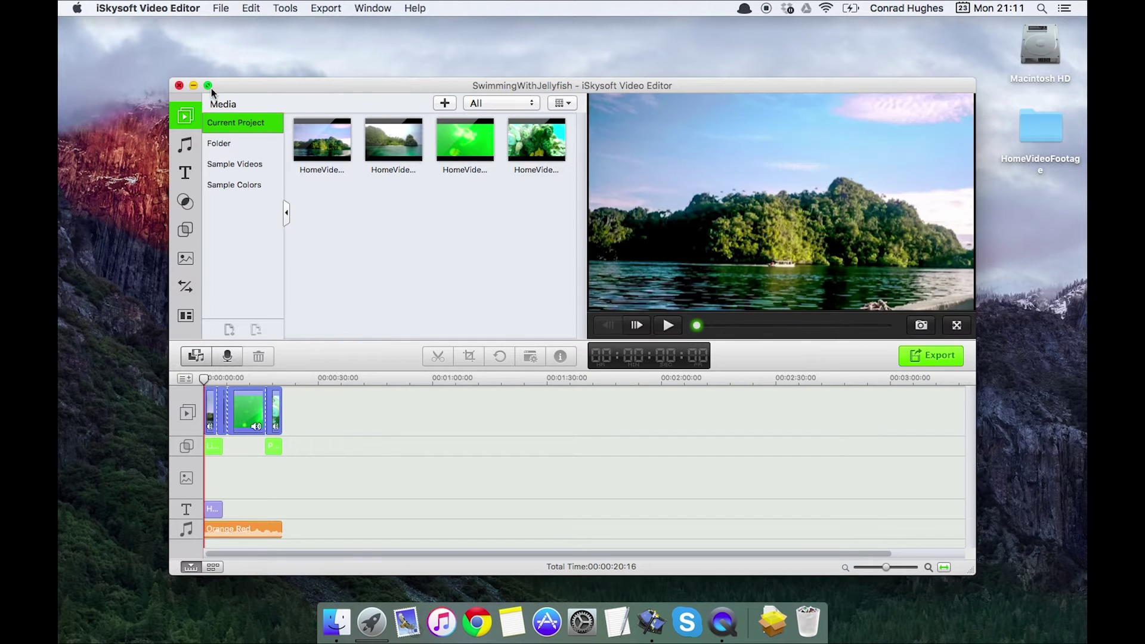
- Make the editor full screen, zoom the timeline to fit, and preview the title at 2 seconds
click(208, 86)
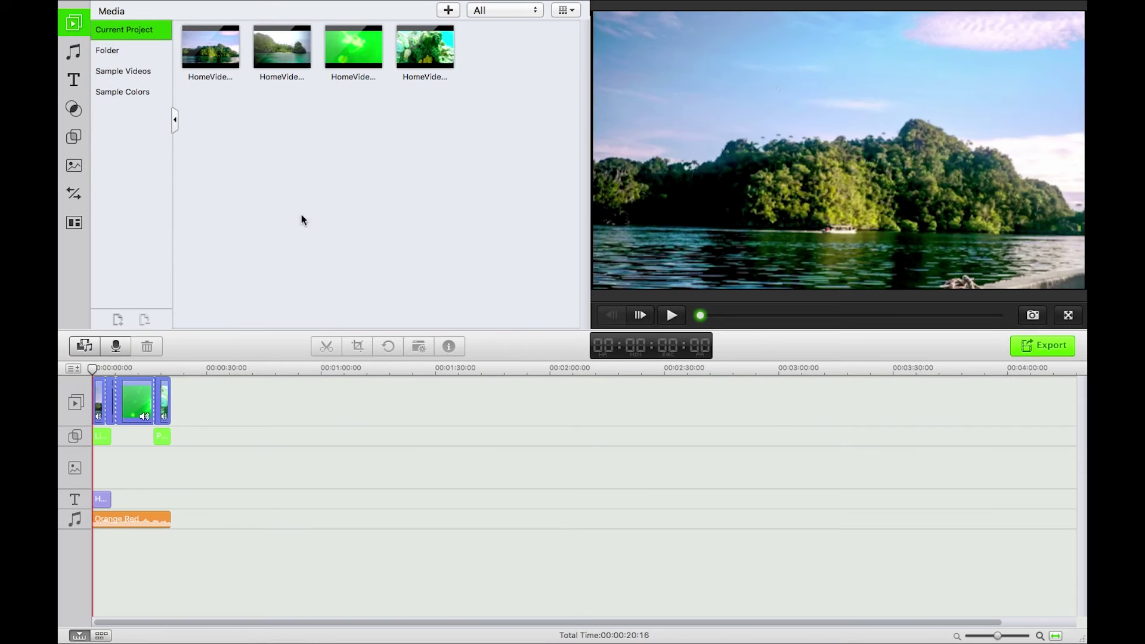
click(1056, 636)
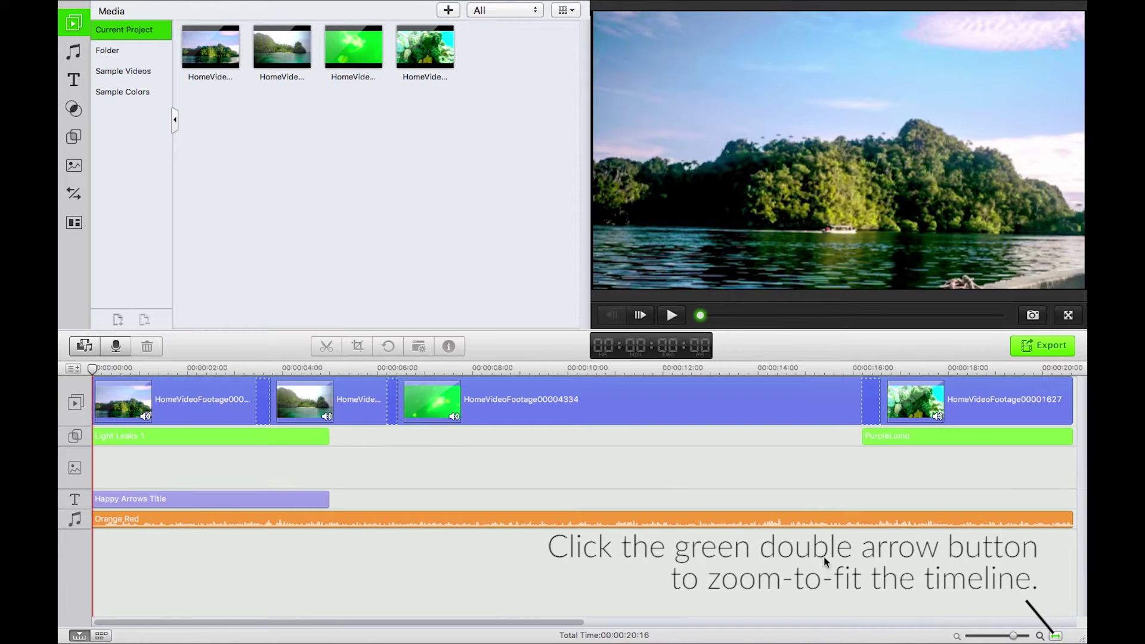
click(187, 370)
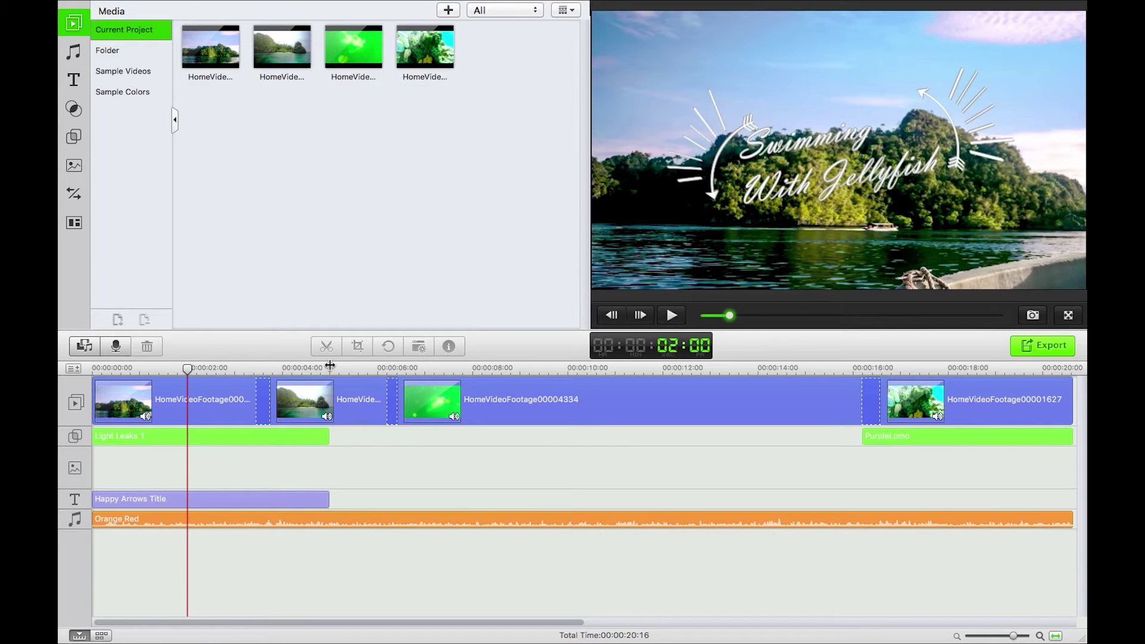
- Rescale and scrub the timeline, then select the green HomeVideoFootage00004334 jellyfish clip
mouse_move(330, 365)
mouse_down()
mouse_move(287, 369)
mouse_move(327, 370)
mouse_up()
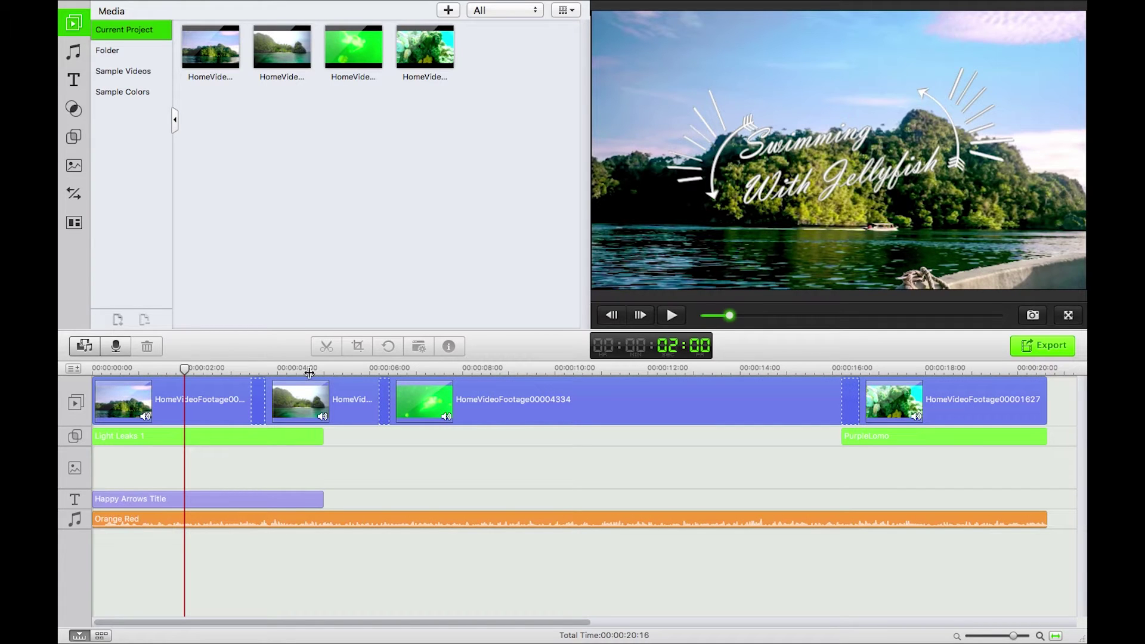
click(451, 368)
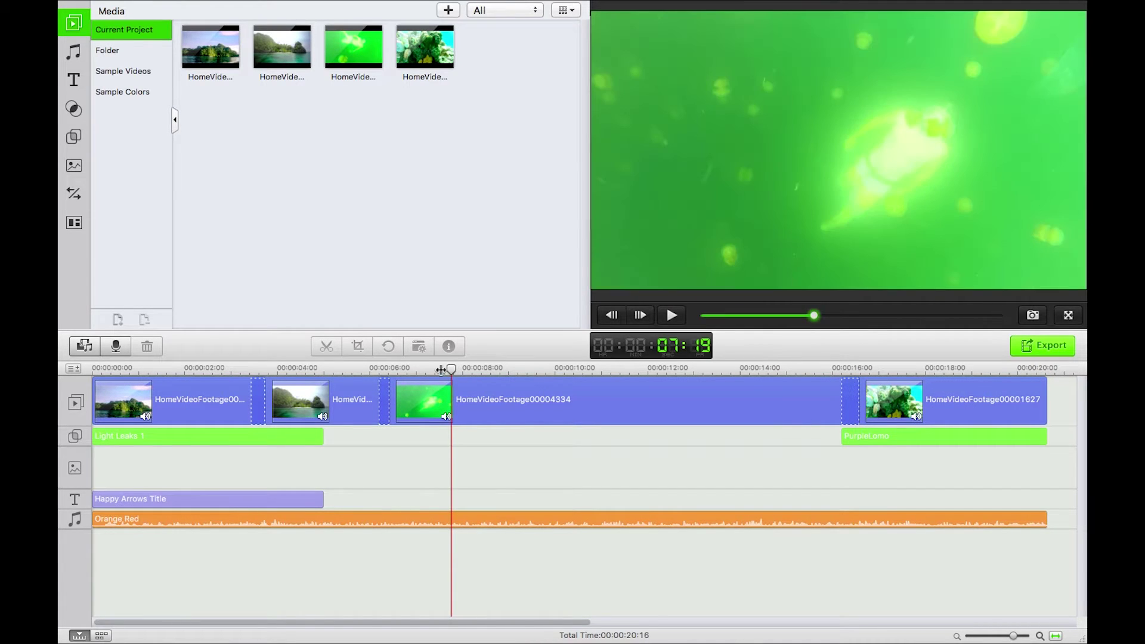
drag(339, 368, 305, 368)
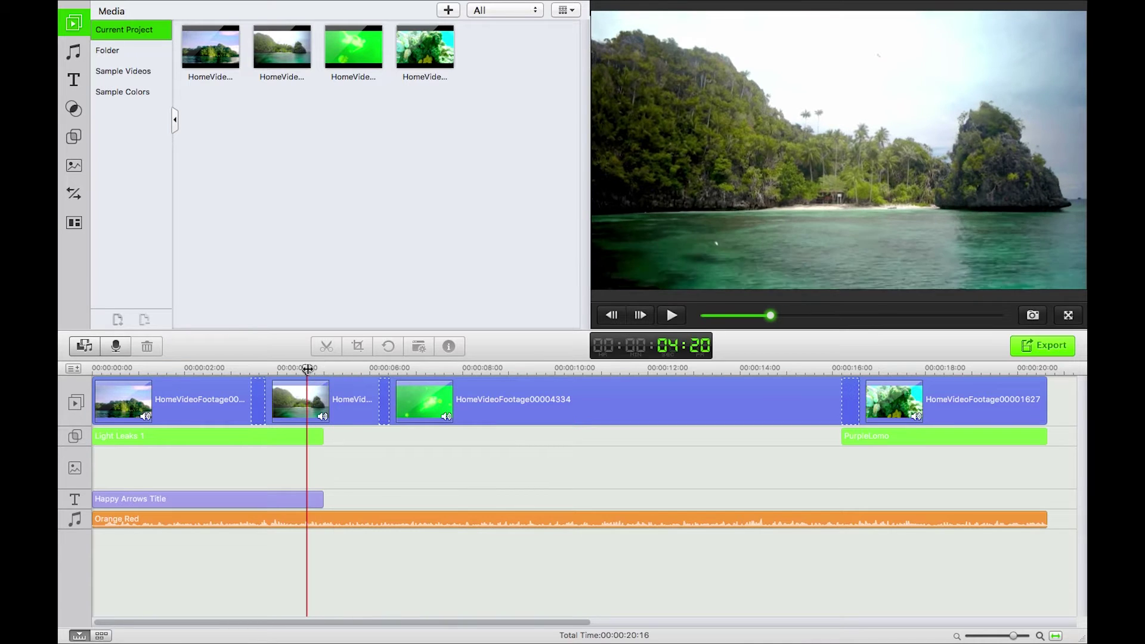
mouse_move(417, 362)
mouse_down()
mouse_move(392, 366)
mouse_move(430, 368)
mouse_move(411, 370)
mouse_up()
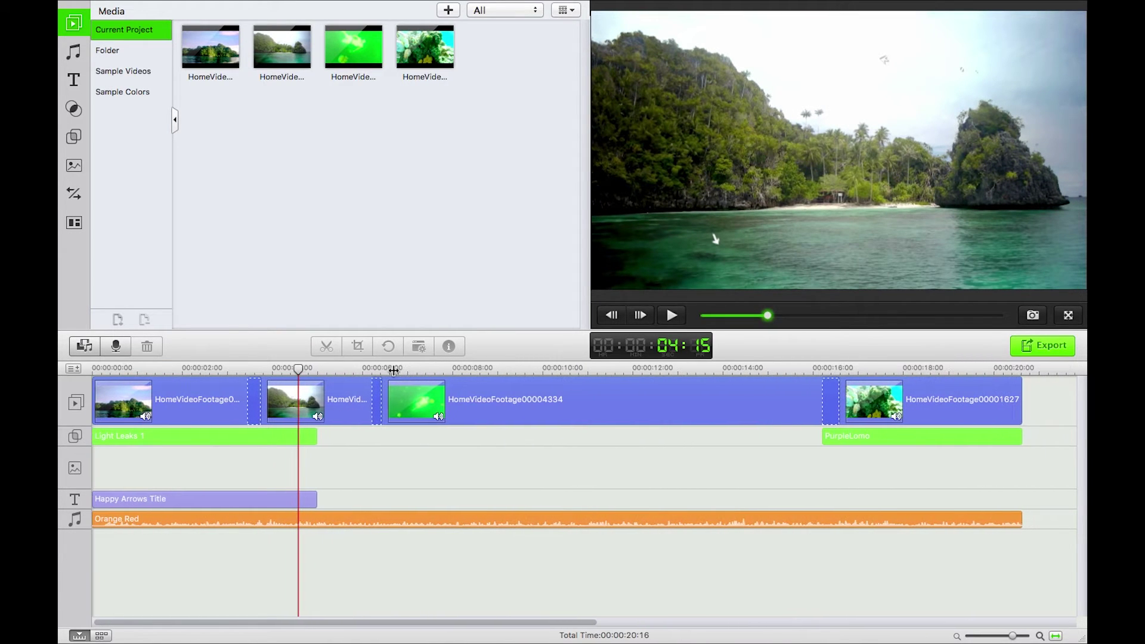
click(339, 370)
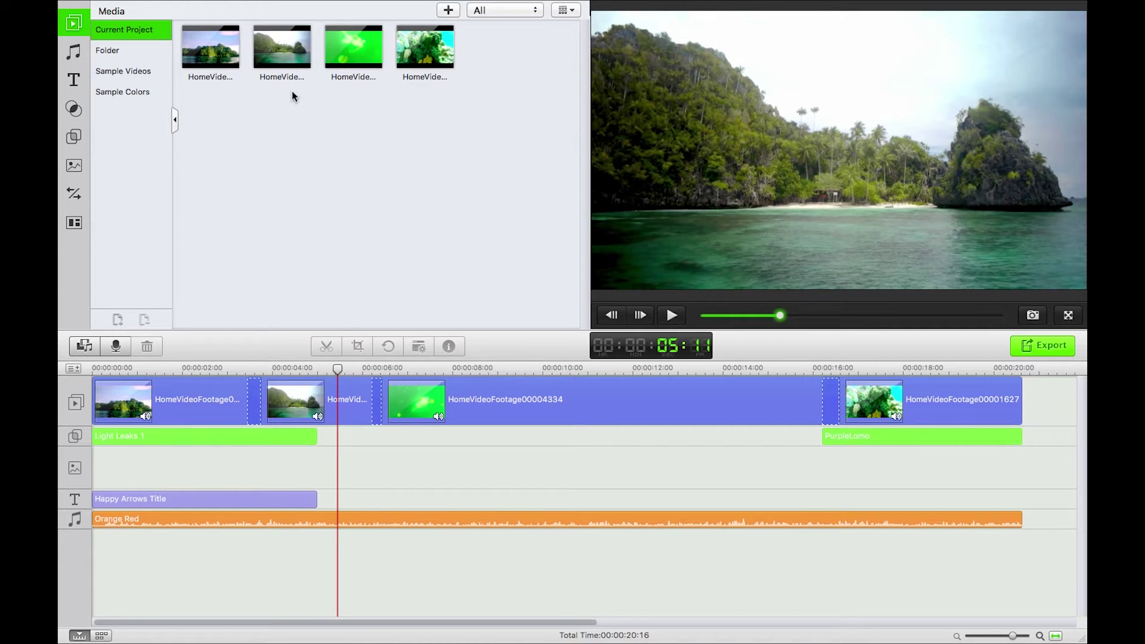
click(548, 394)
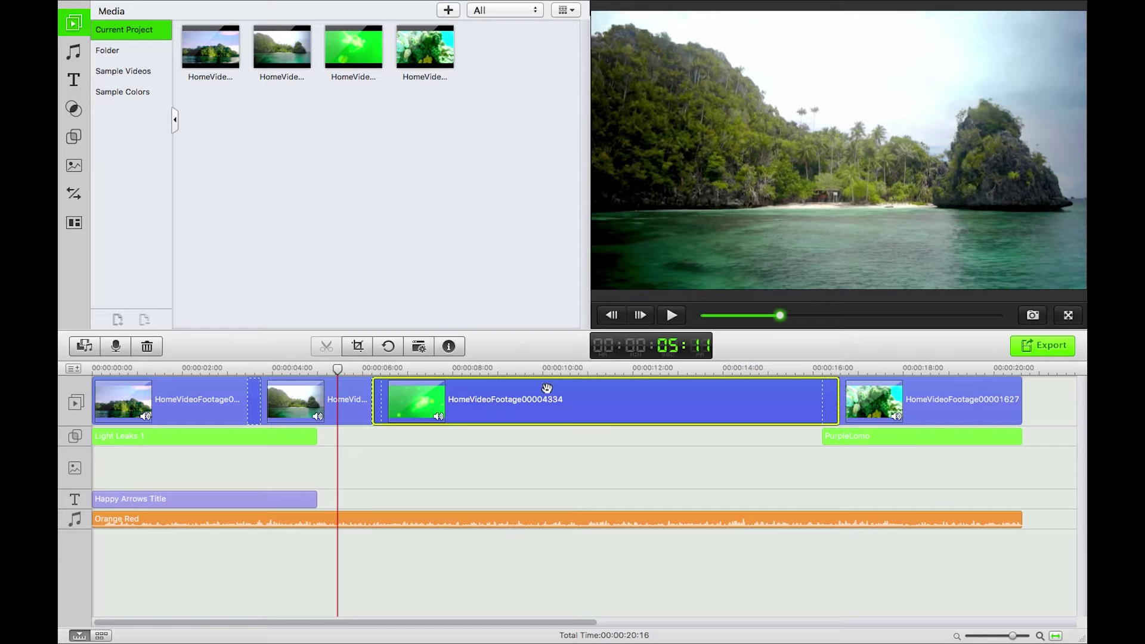
- Split the jellyfish clip at 10:18, undo it, then split again using Tools > Split
click(577, 370)
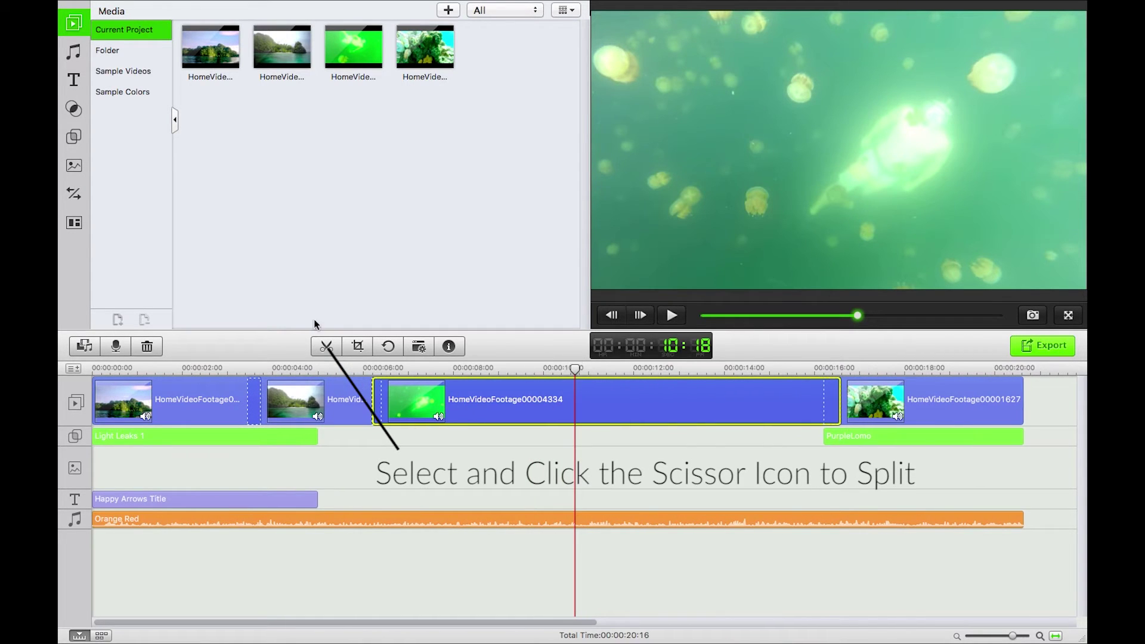
click(326, 348)
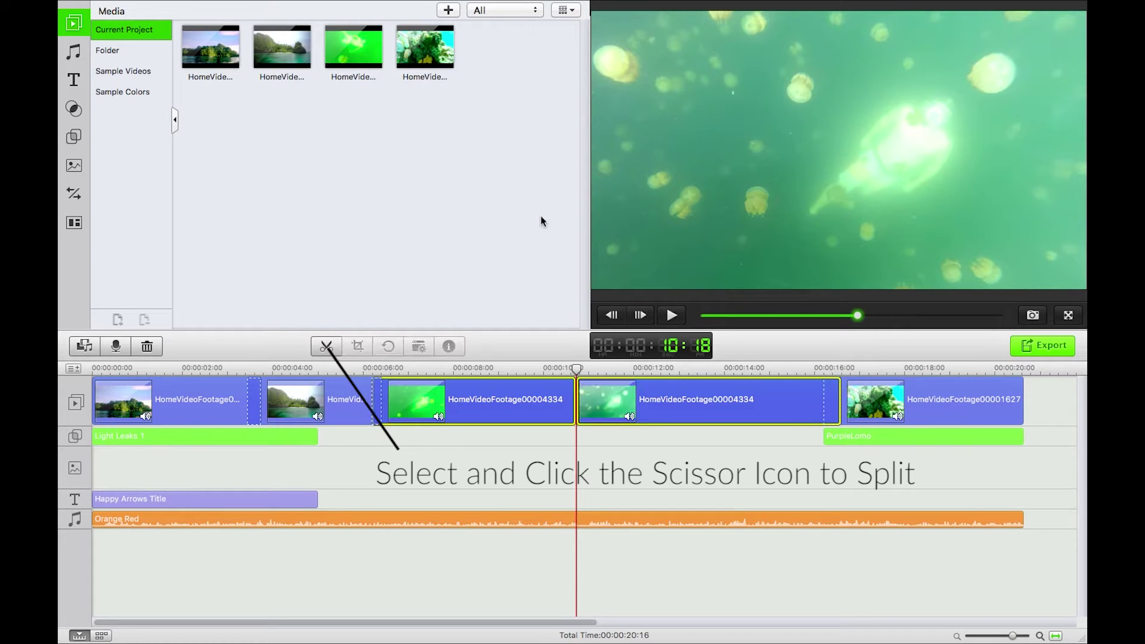
key(super+z)
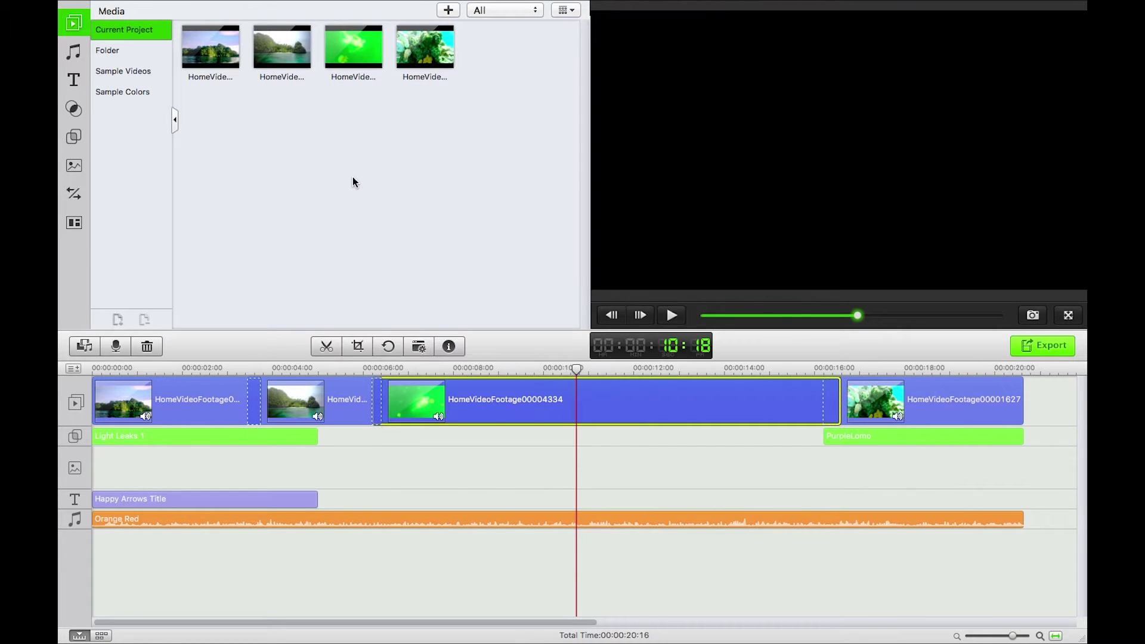
mouse_move(264, 4)
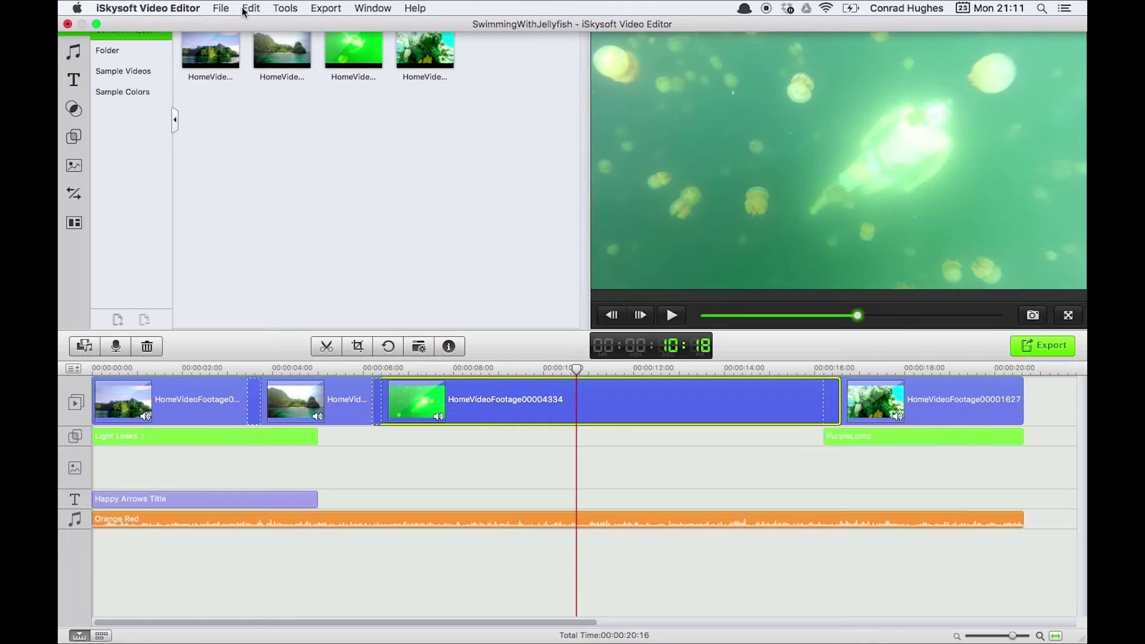
click(245, 8)
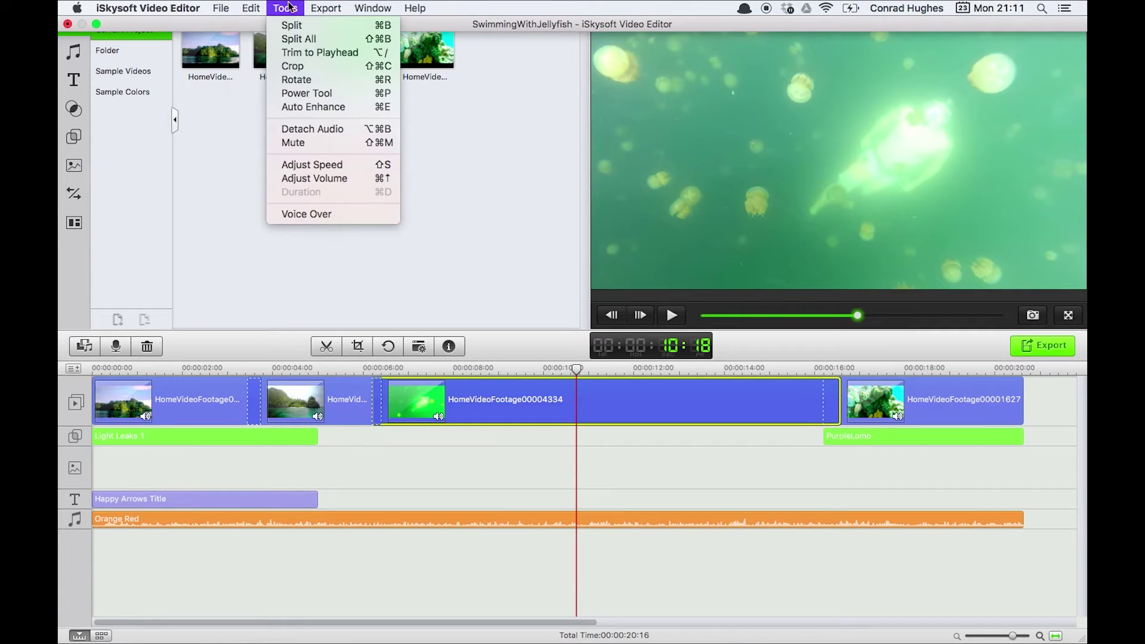
click(300, 27)
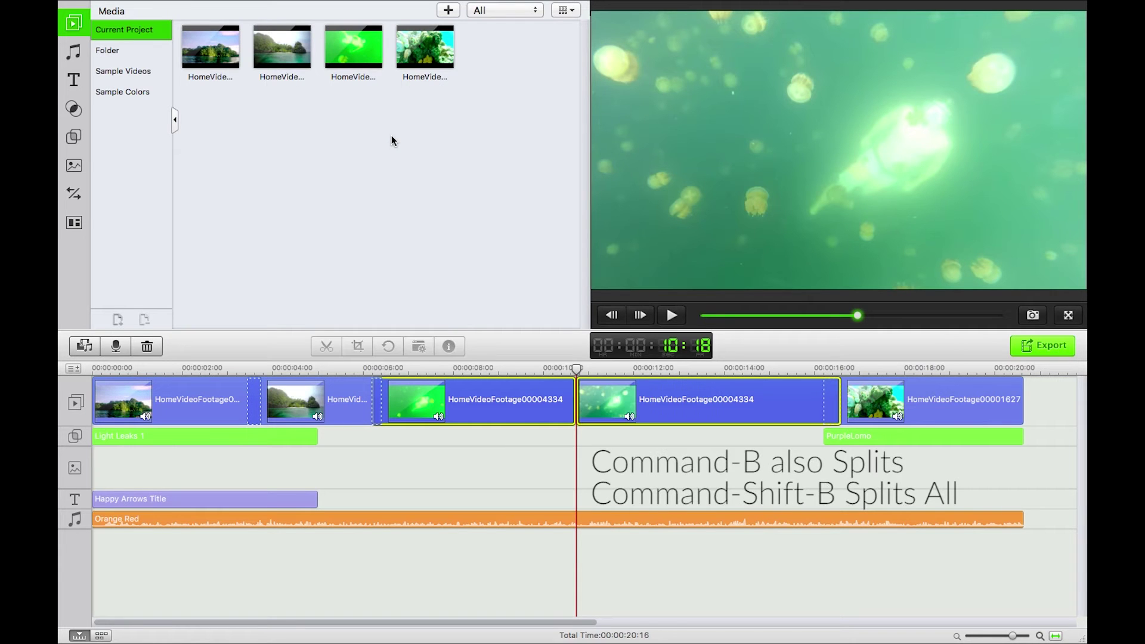
- Try splitting the Orange Red audio at the playhead, then undo the splits
key(super+shift+b)
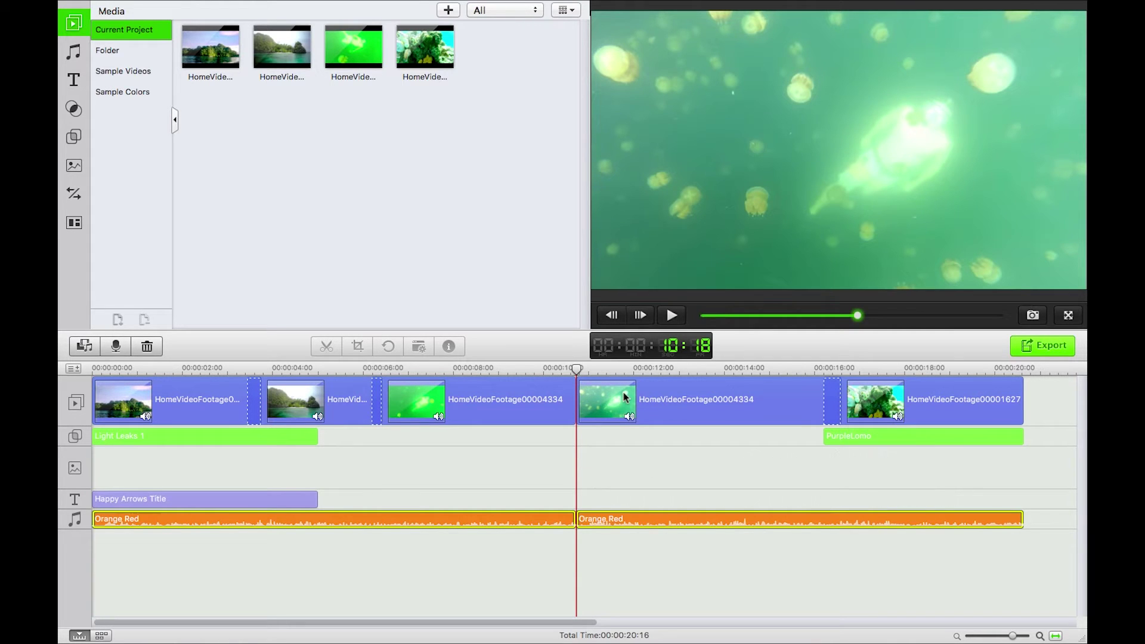
key(super+z)
drag(576, 368, 468, 369)
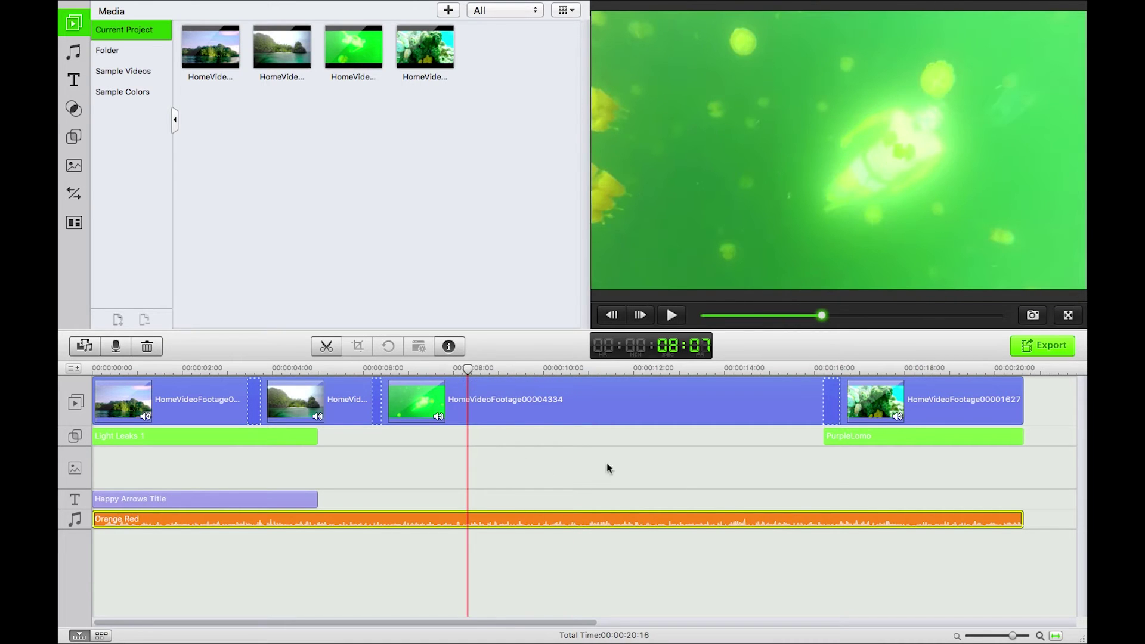
- Split every track at 02:21, inspect the resulting pieces, then undo to rejoin them
click(221, 369)
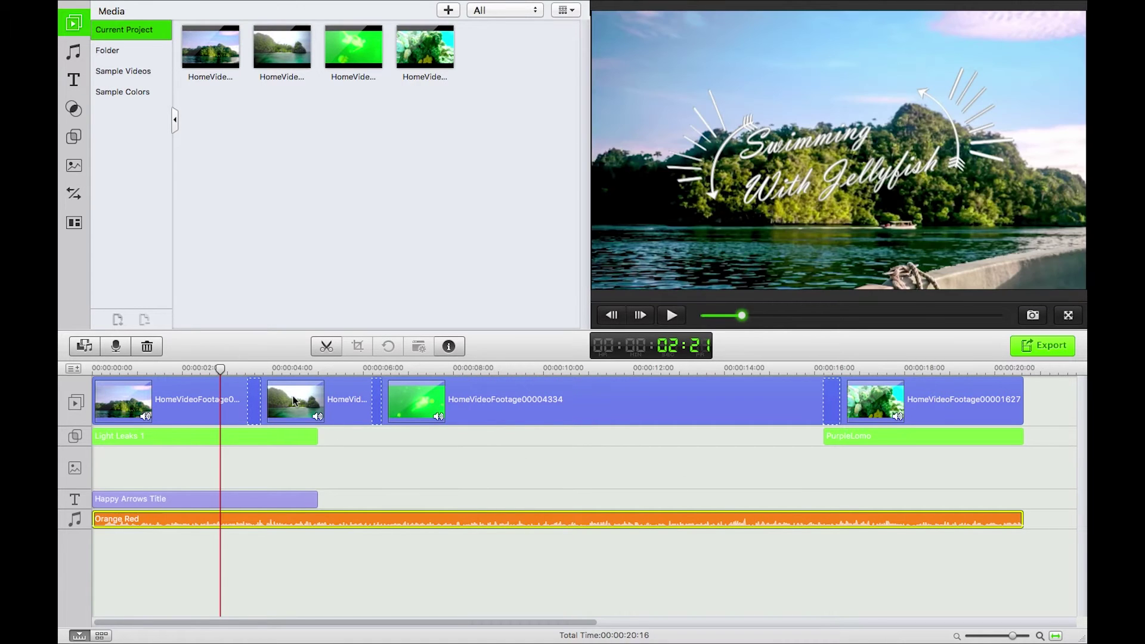
key(super+b)
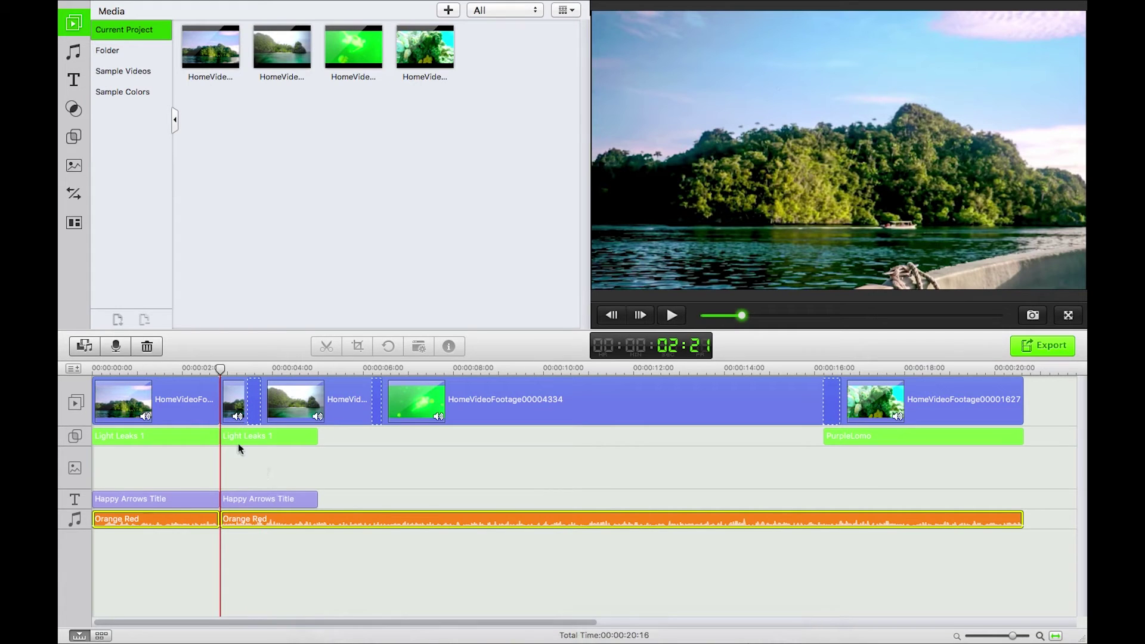
click(226, 436)
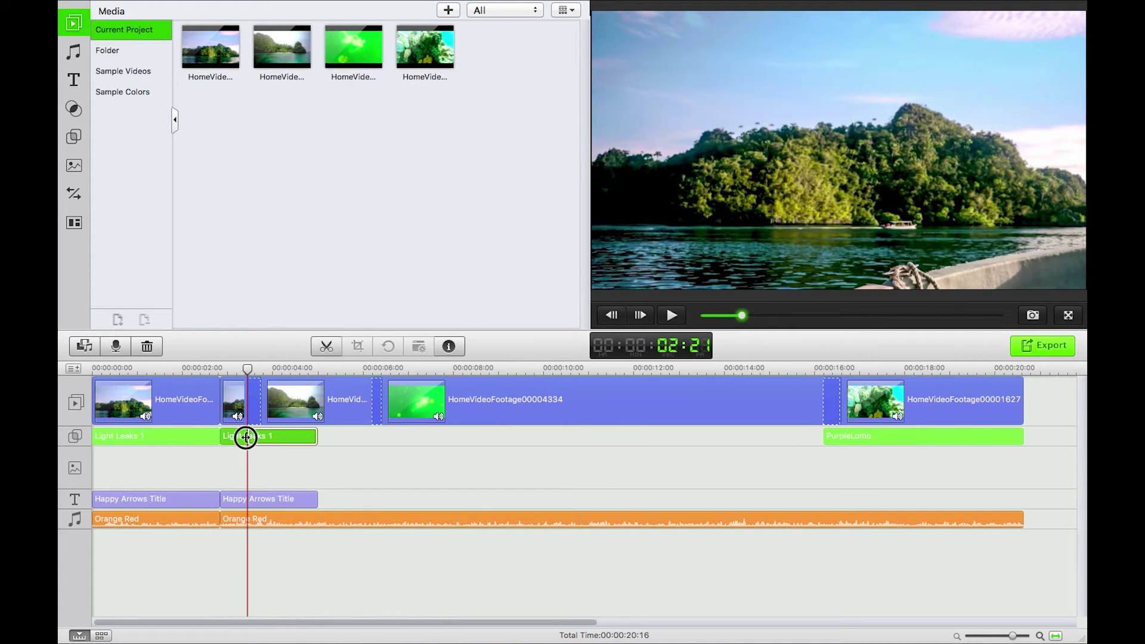
click(225, 402)
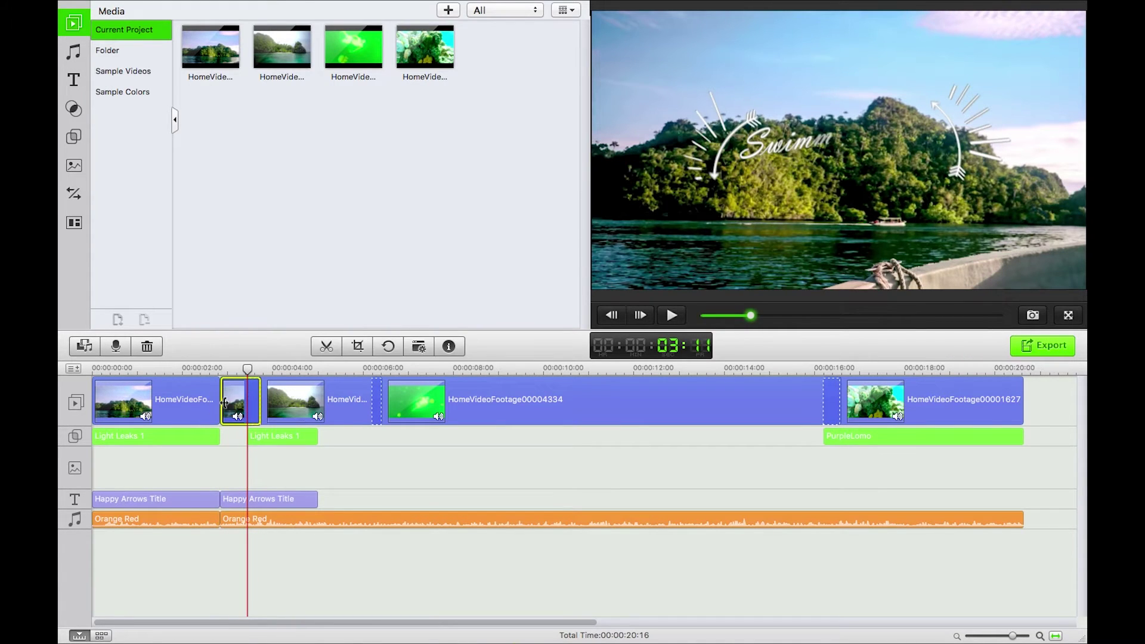
click(251, 405)
key(ctrl+z)
key(ctrl+z)
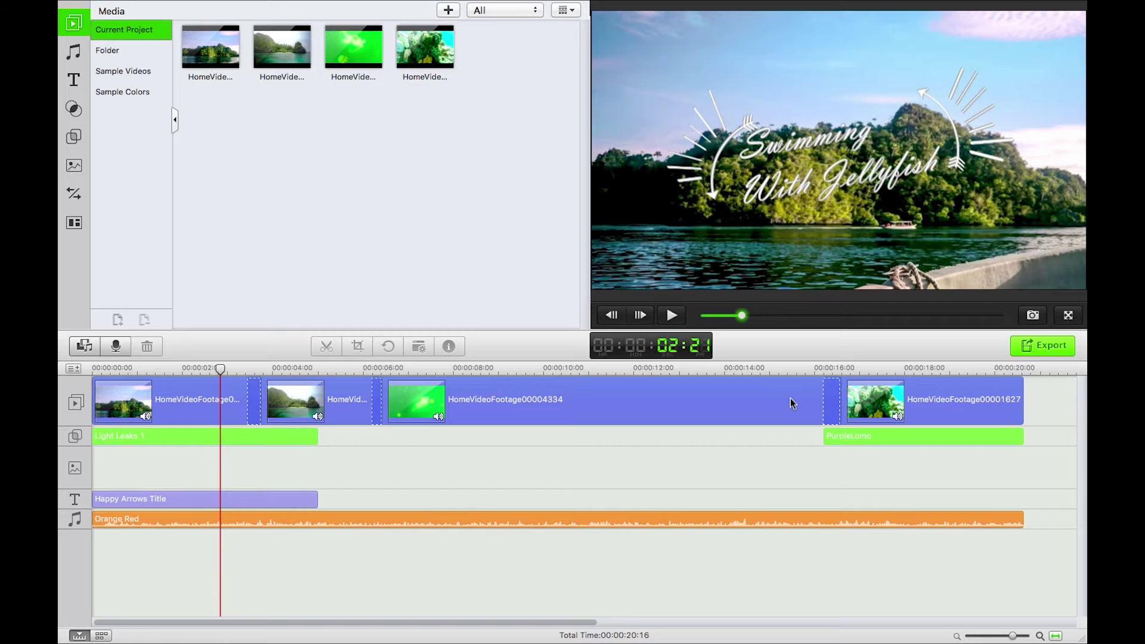
- Trim the last clip HomeVideoFootage00001627 to end at 19:19
click(837, 394)
click(844, 397)
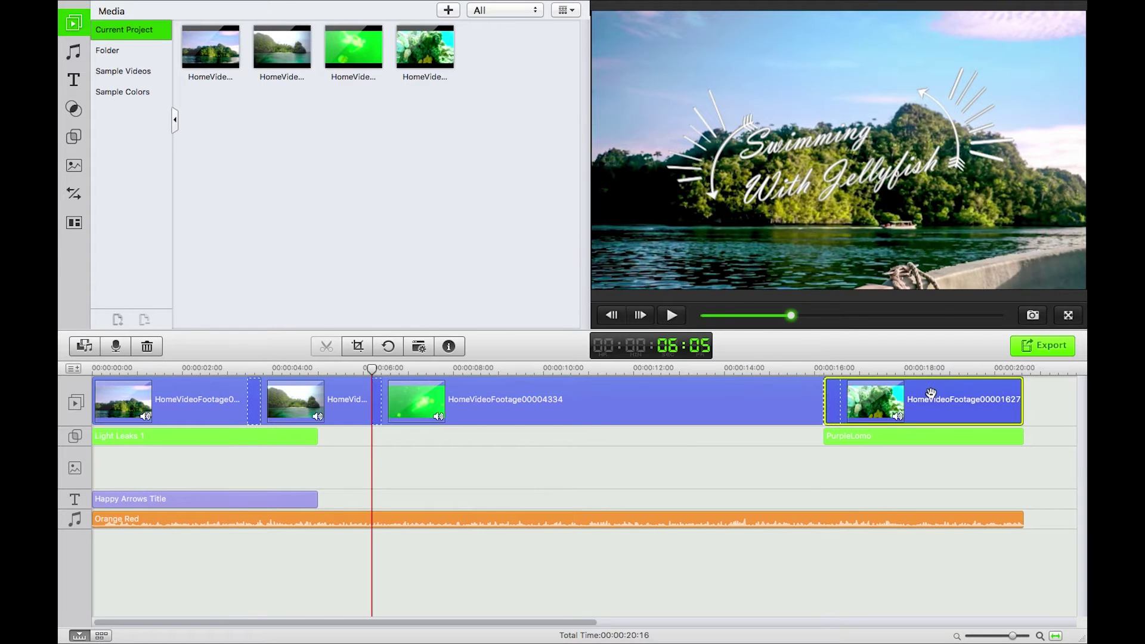
click(986, 370)
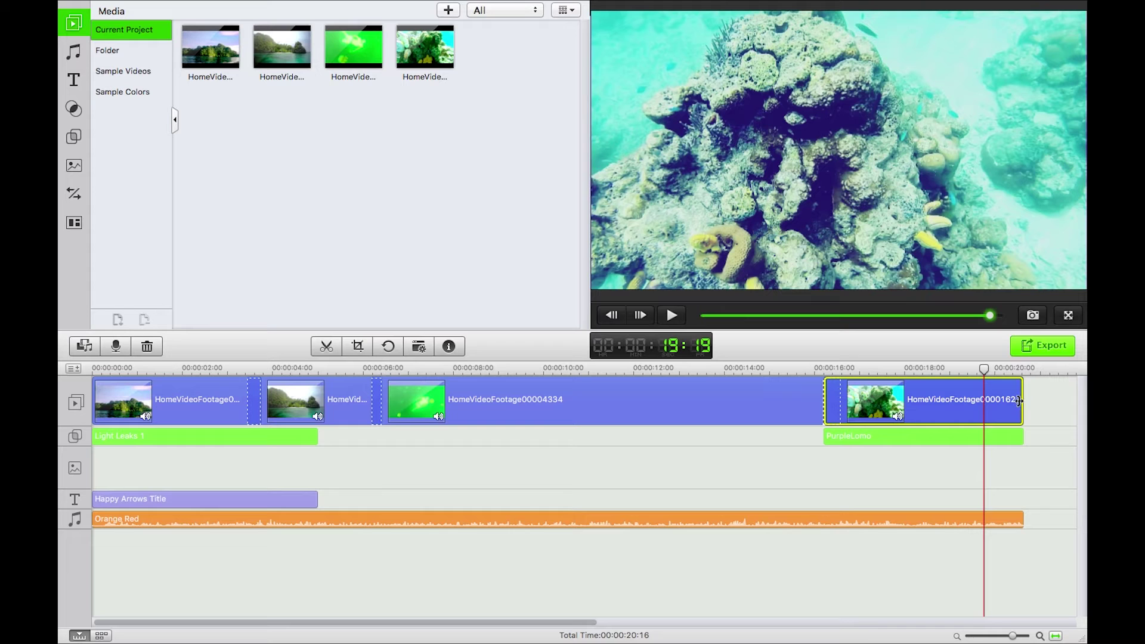
drag(1019, 401, 991, 406)
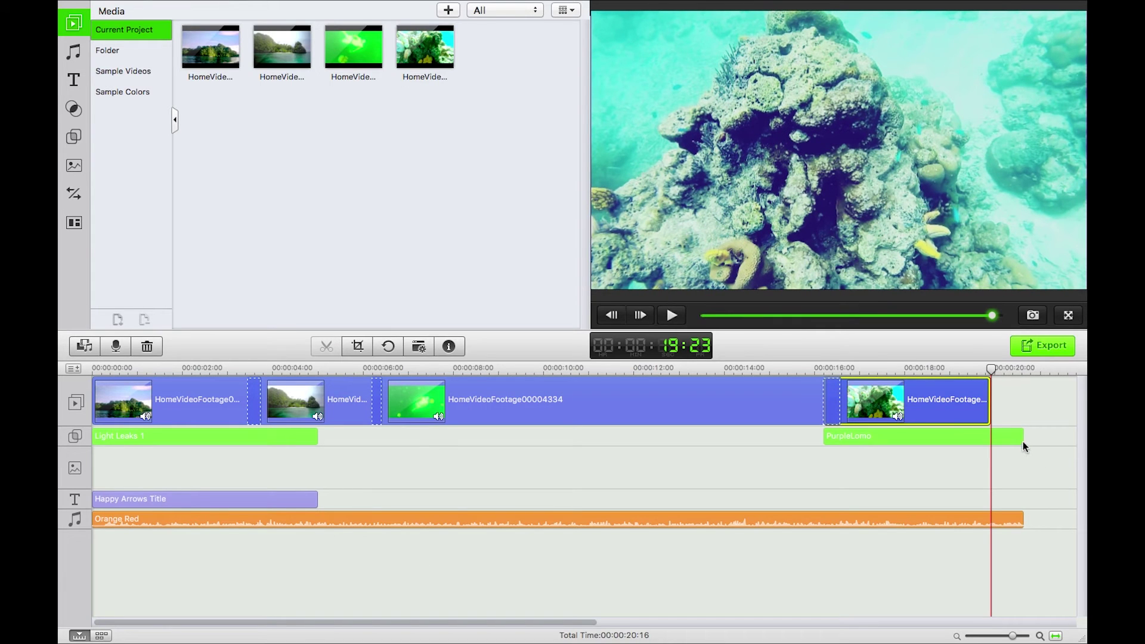
- Trim the PurpleLomo effect and Orange Red audio to end at the same point
click(1025, 440)
drag(1021, 442, 993, 438)
click(1016, 521)
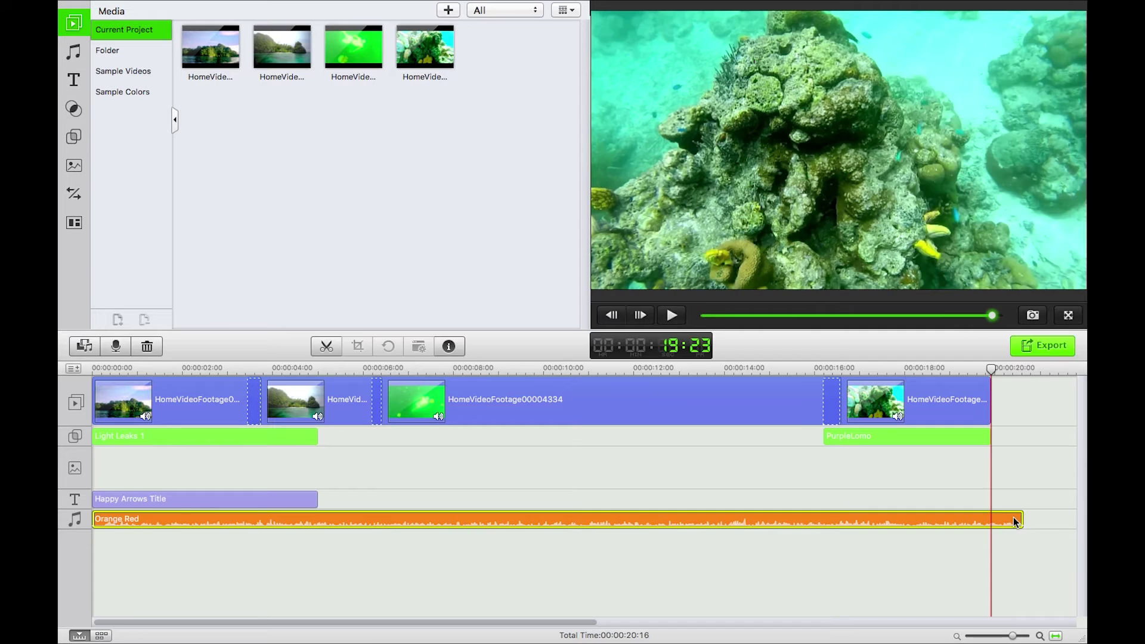
drag(1022, 520, 985, 520)
click(637, 371)
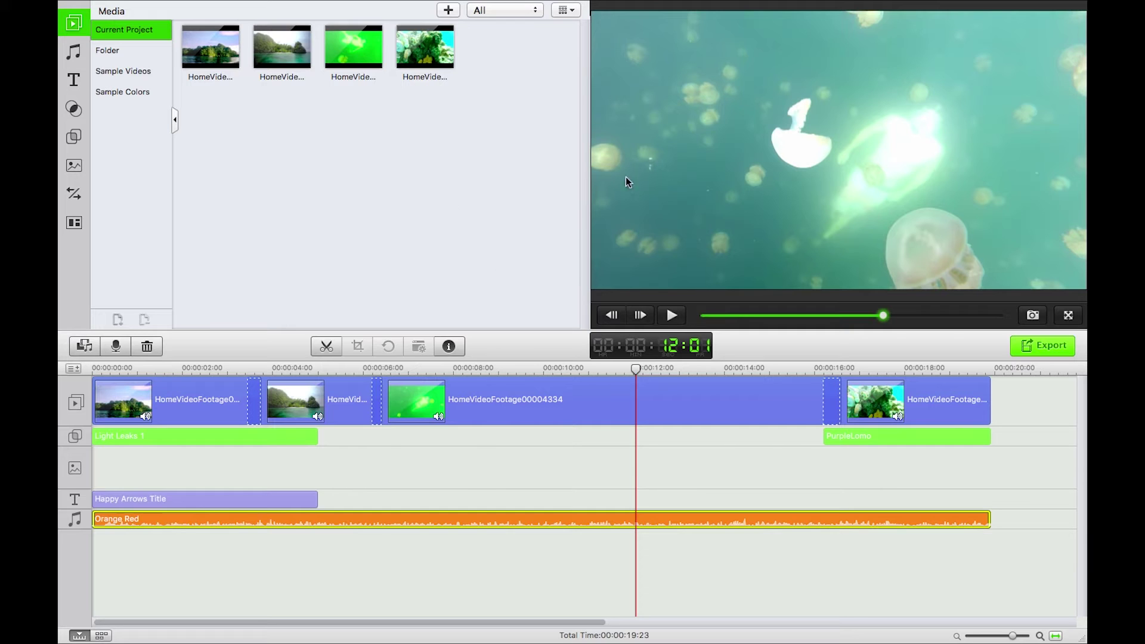
- Open the crop settings for the green jellyfish clip and adjust the crop box
click(518, 418)
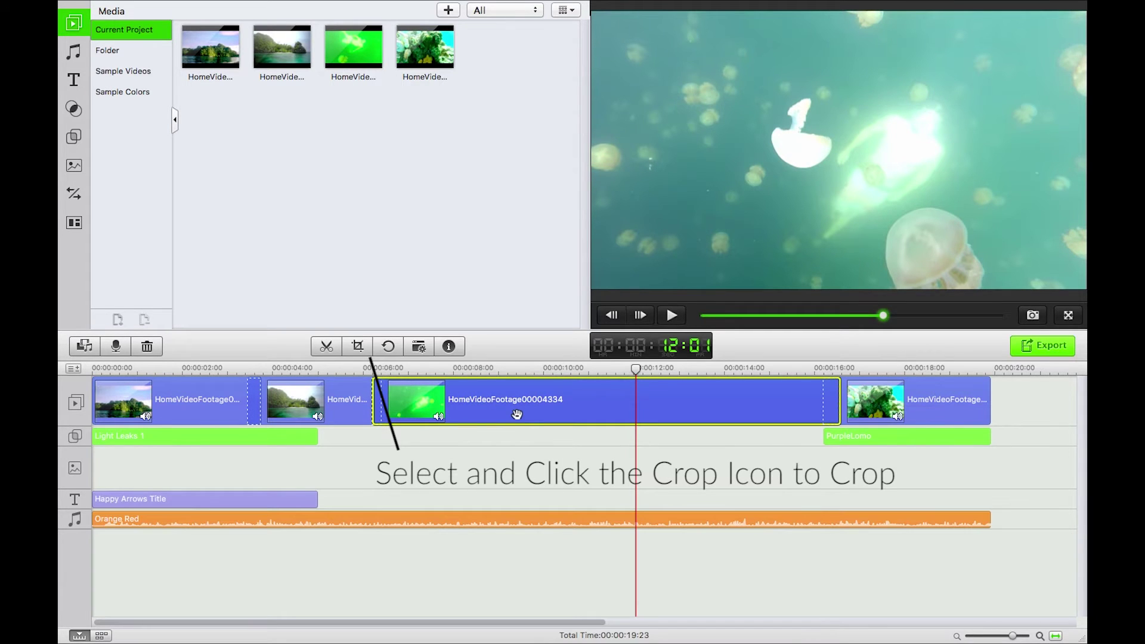
click(358, 348)
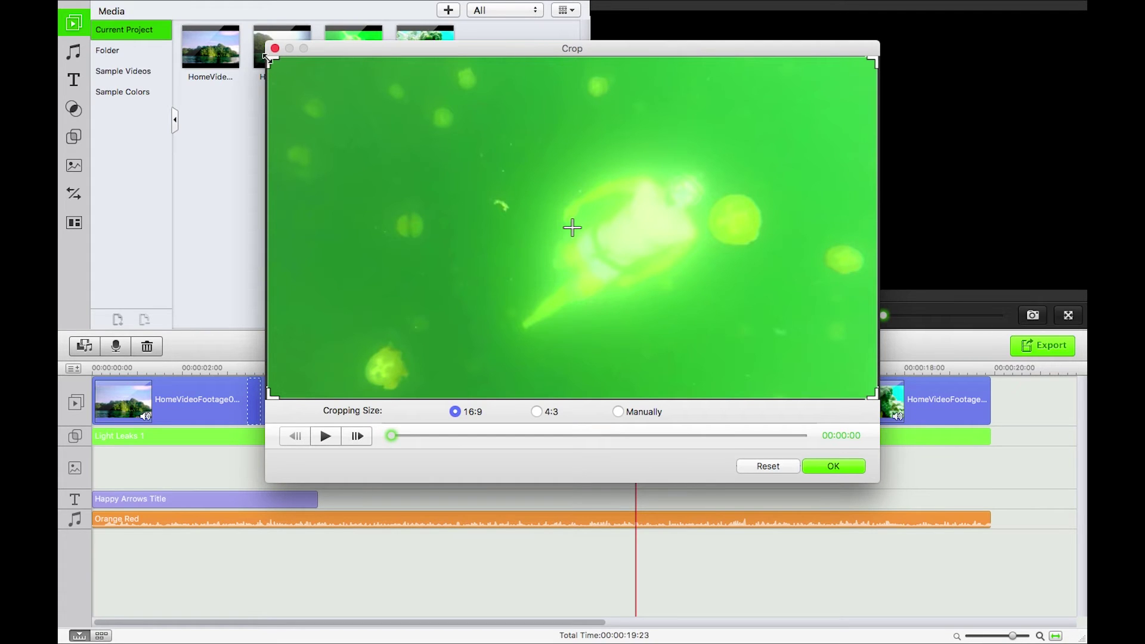
drag(274, 60, 310, 79)
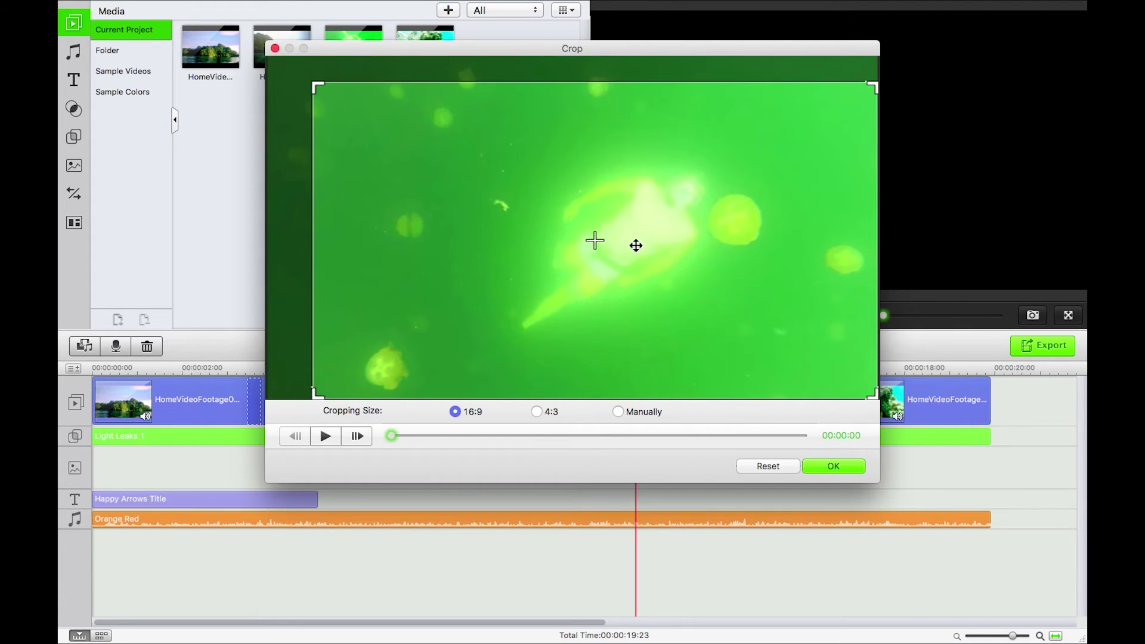
drag(634, 245, 616, 233)
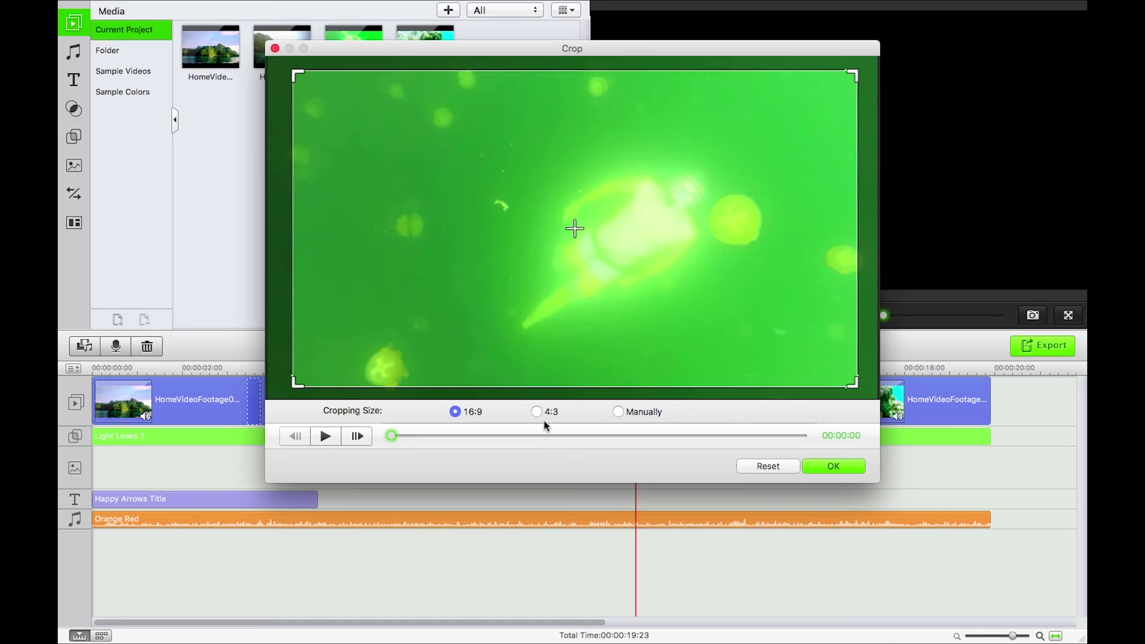
- Try 4:3 and Manual, then apply a resized, repositioned 16:9 crop
click(536, 411)
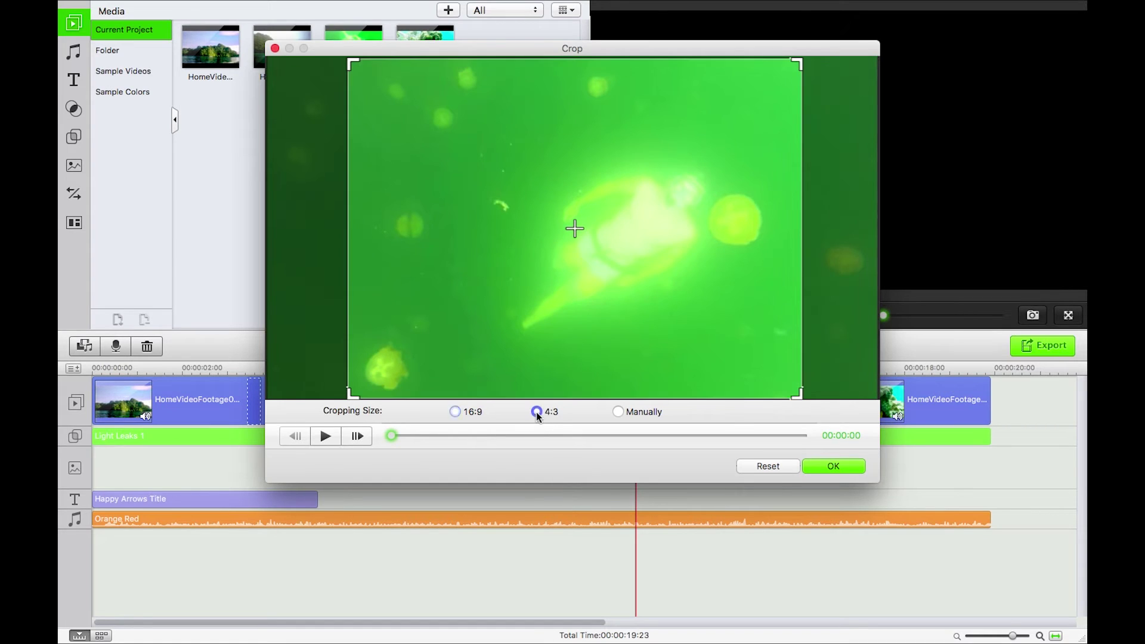
click(618, 413)
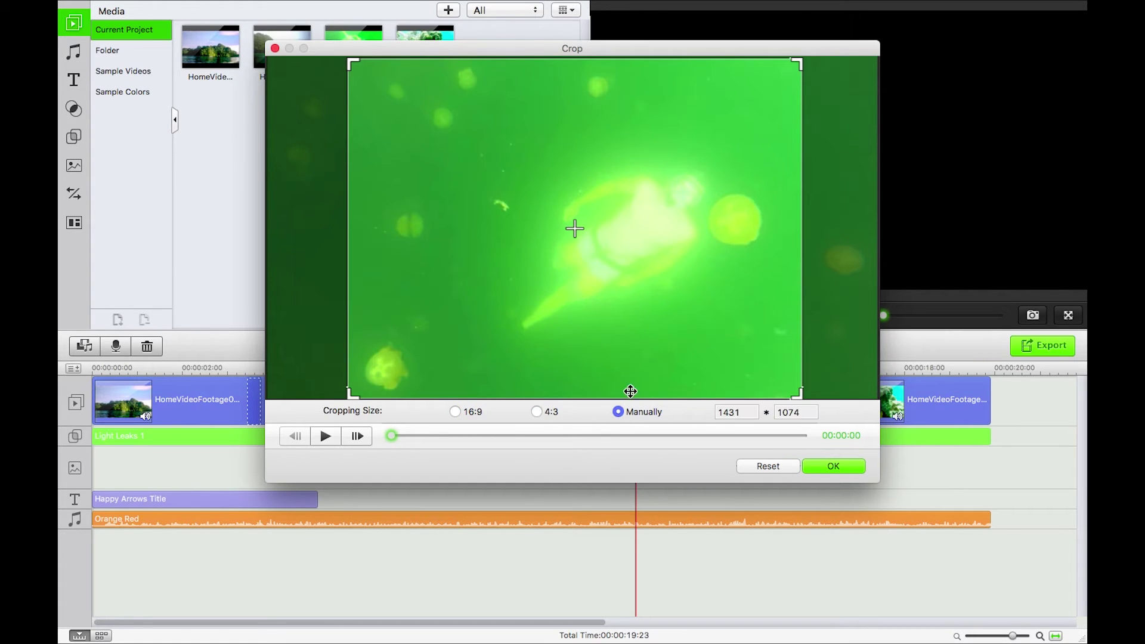
click(459, 411)
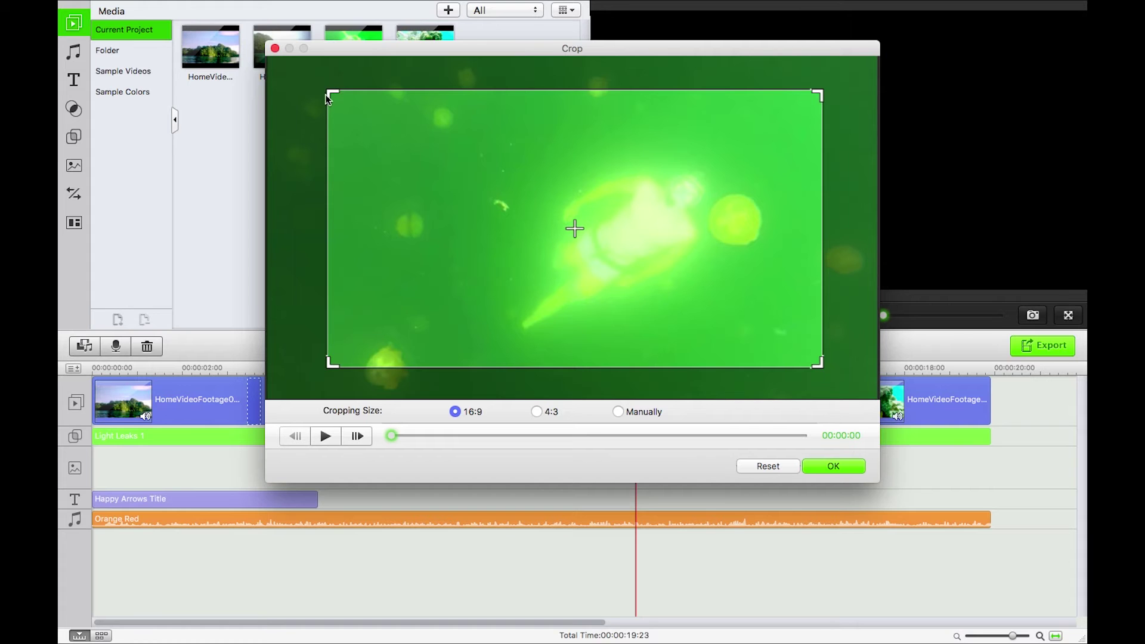
drag(326, 95, 275, 62)
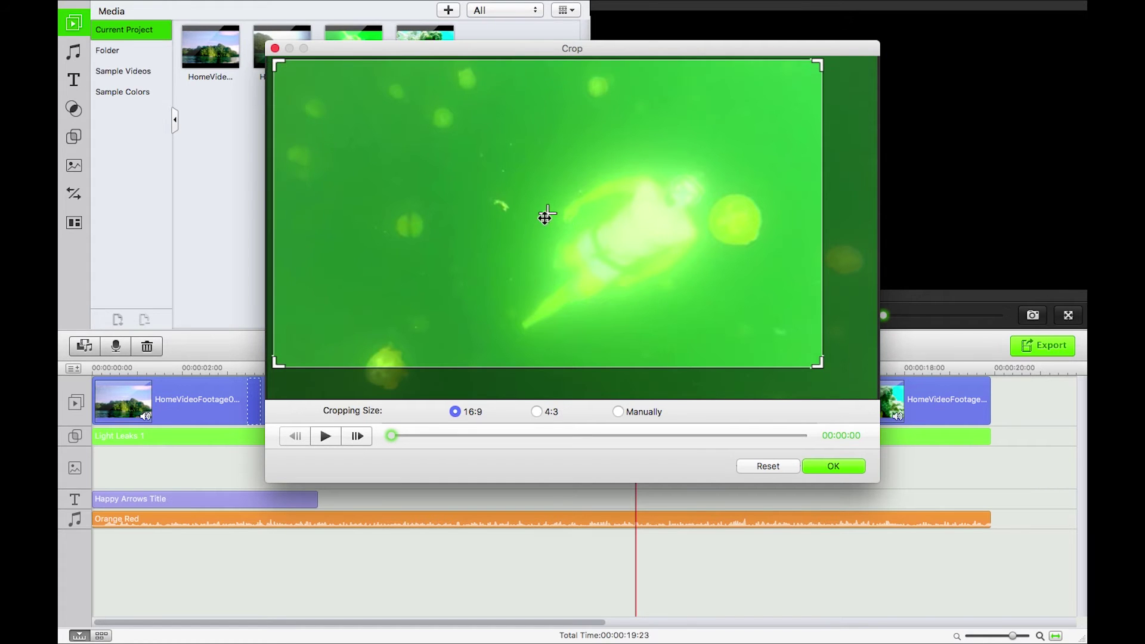
drag(544, 217, 566, 233)
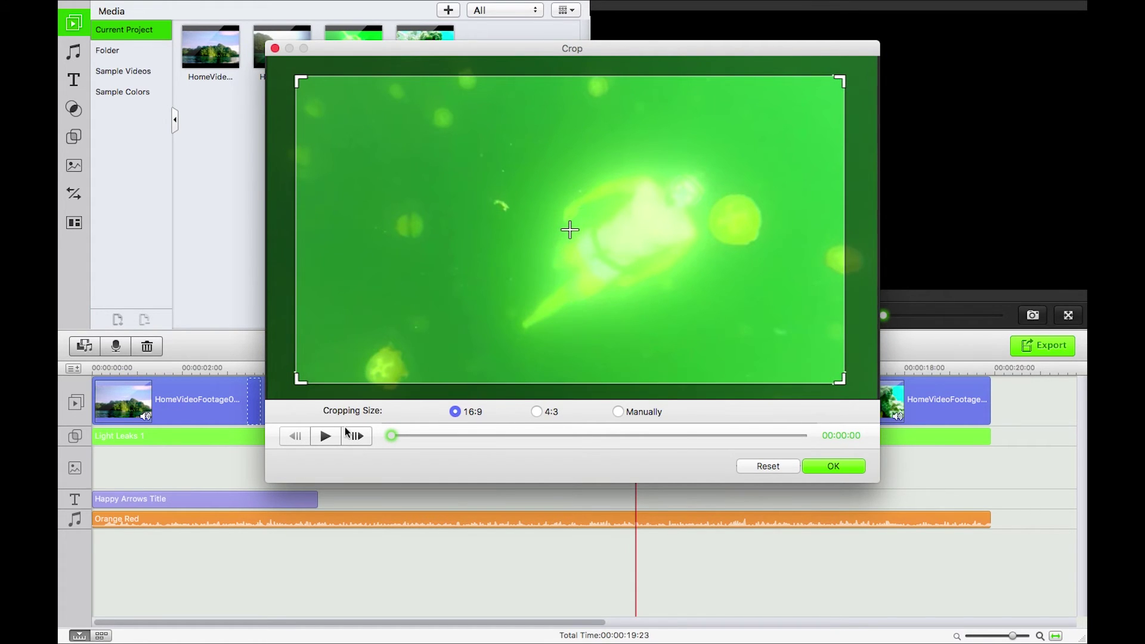
click(833, 466)
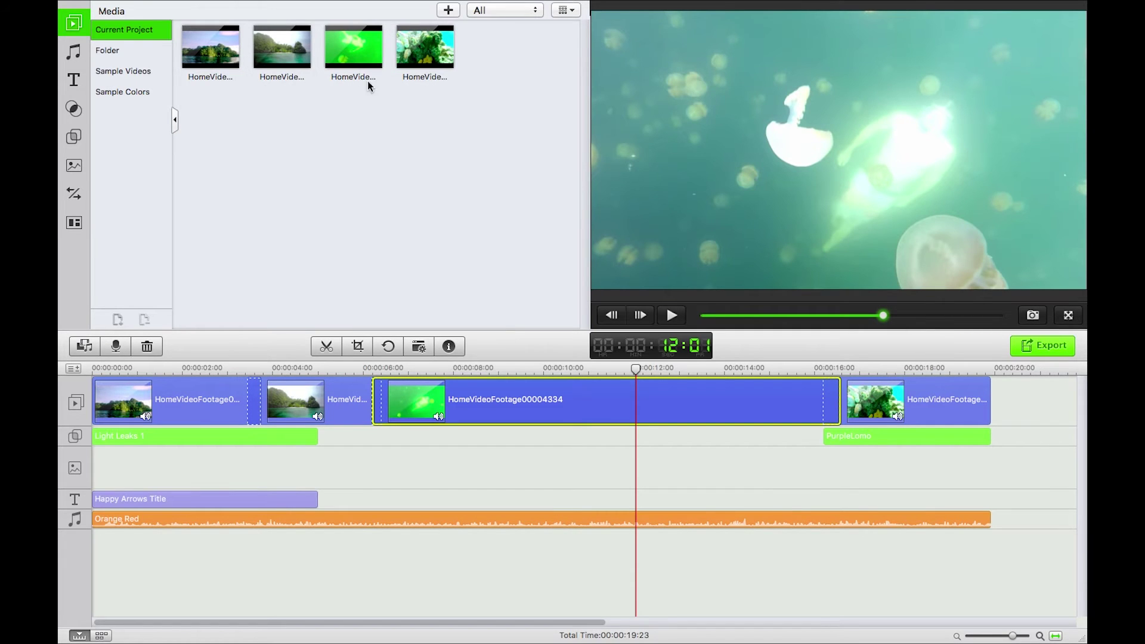
- Open Tools > Rotate and rotate the clip through quarter turns back to landscape
click(252, 8)
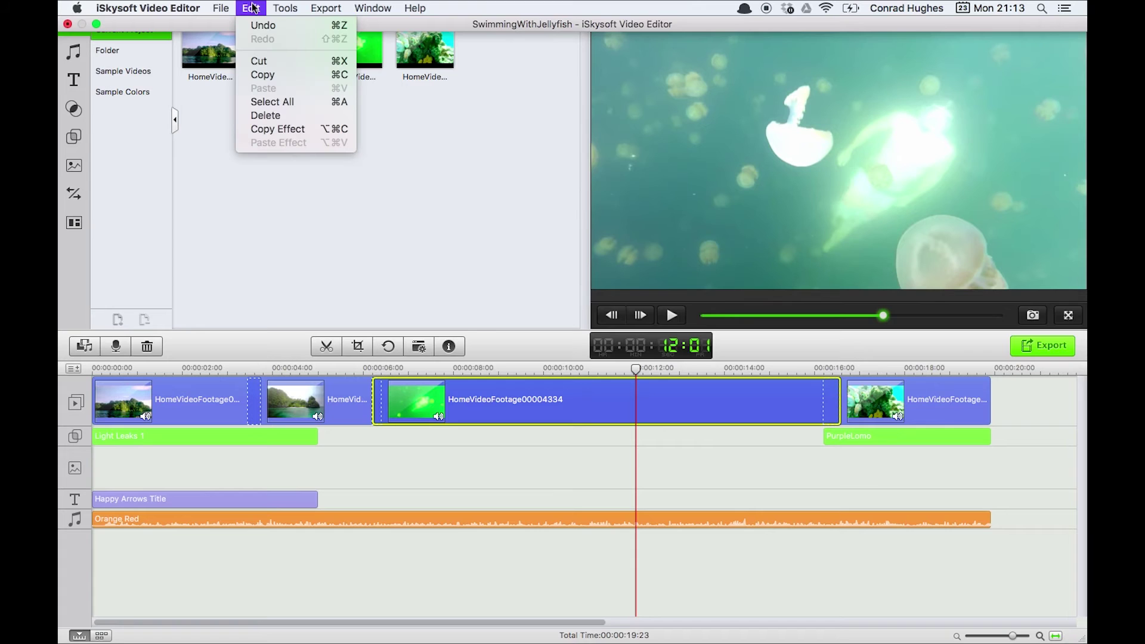
mouse_move(283, 8)
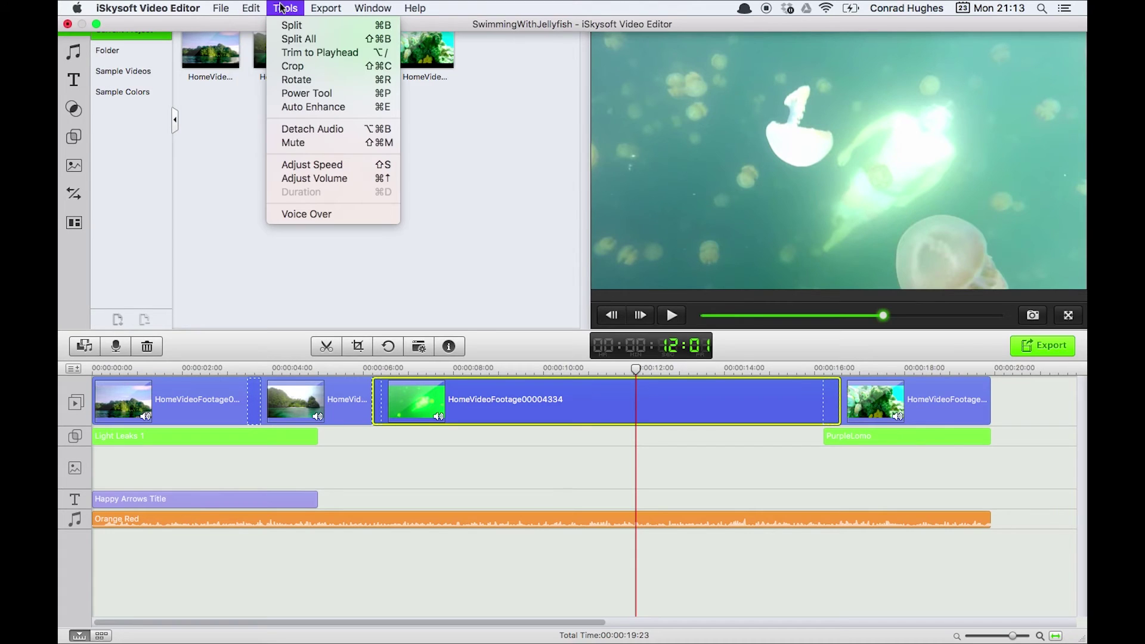
click(302, 80)
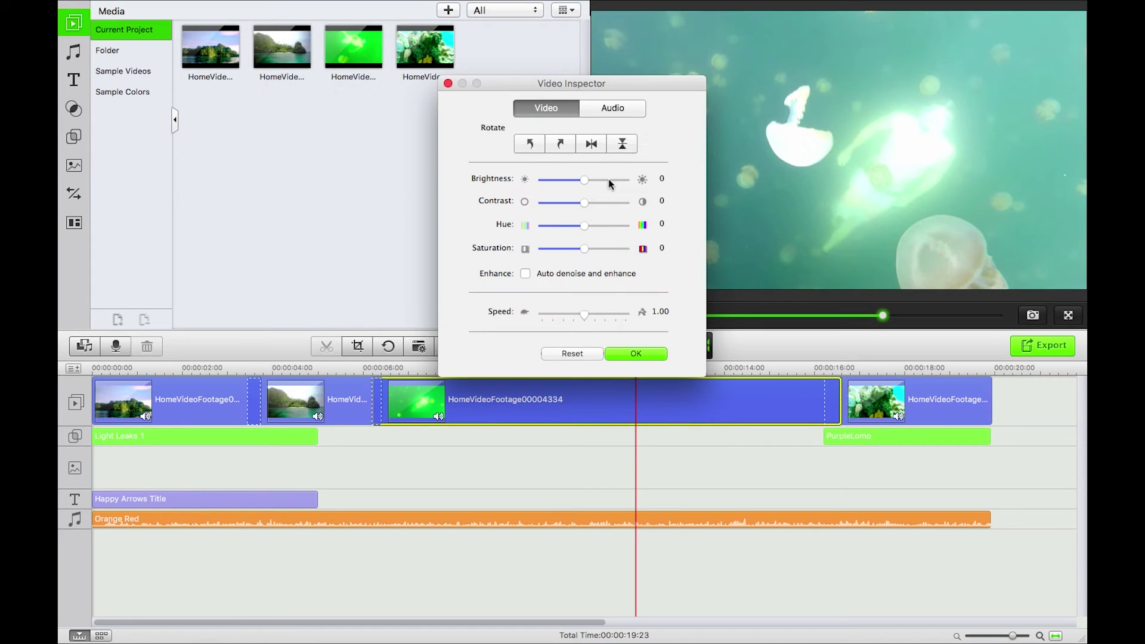
click(563, 144)
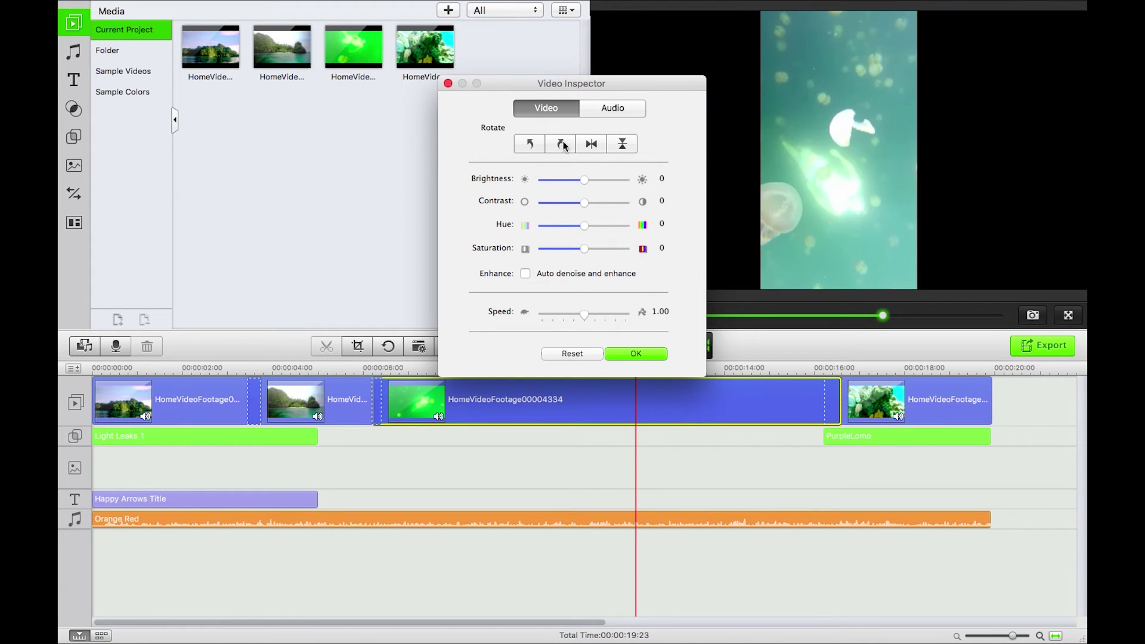
click(563, 144)
click(531, 146)
click(530, 146)
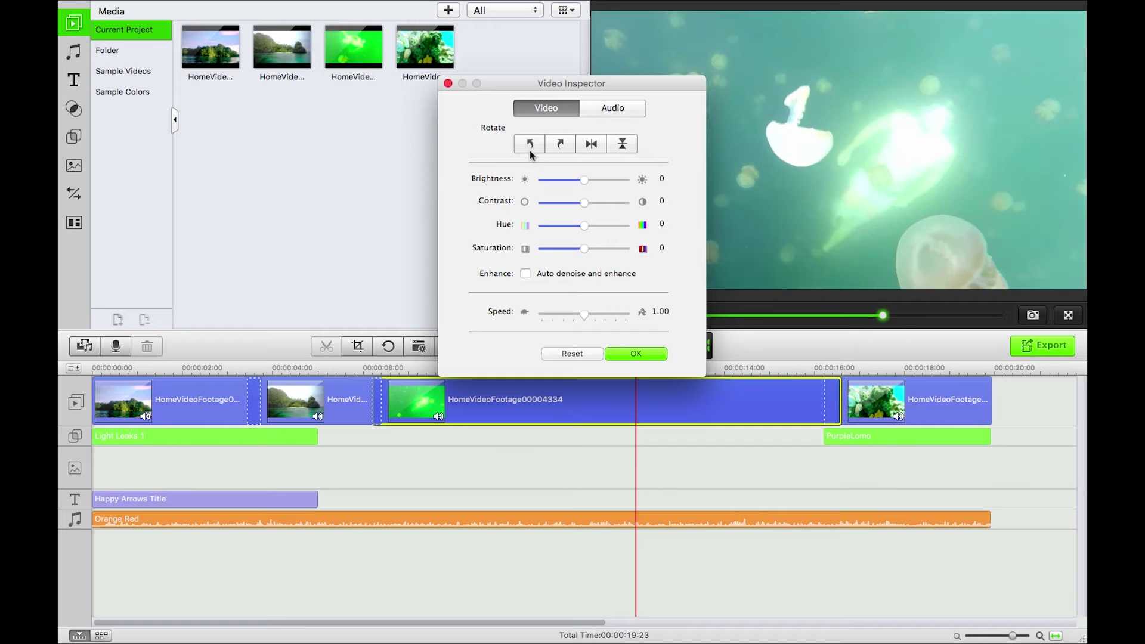
- Toggle horizontal and vertical flips and a rotation, finishing landscape and mirrored horizontally
click(590, 146)
click(622, 146)
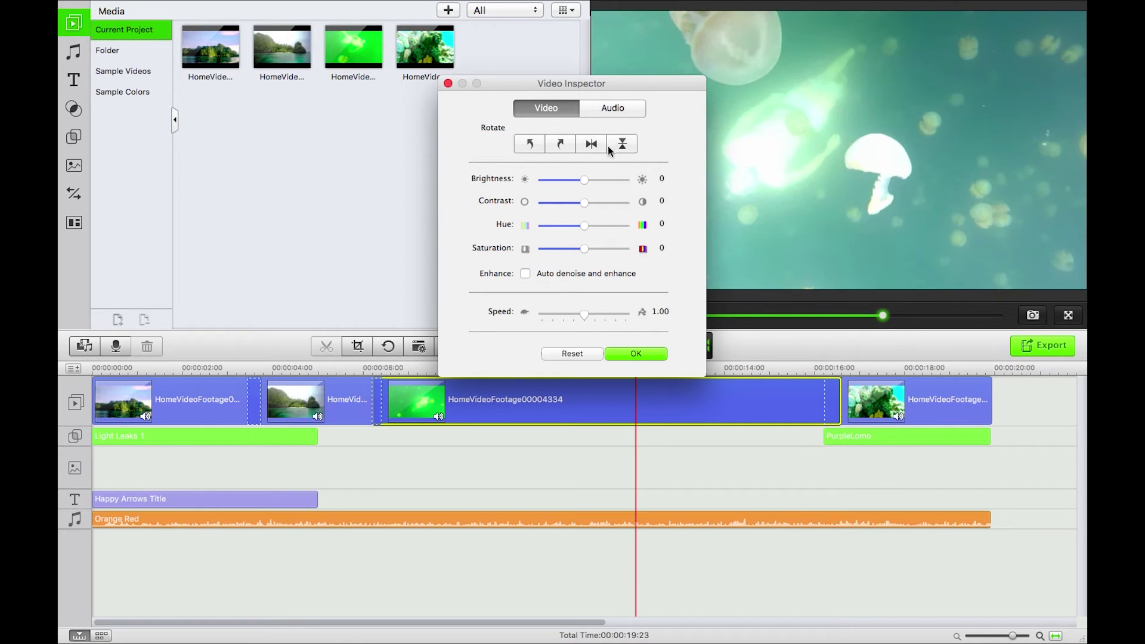
click(599, 149)
click(622, 146)
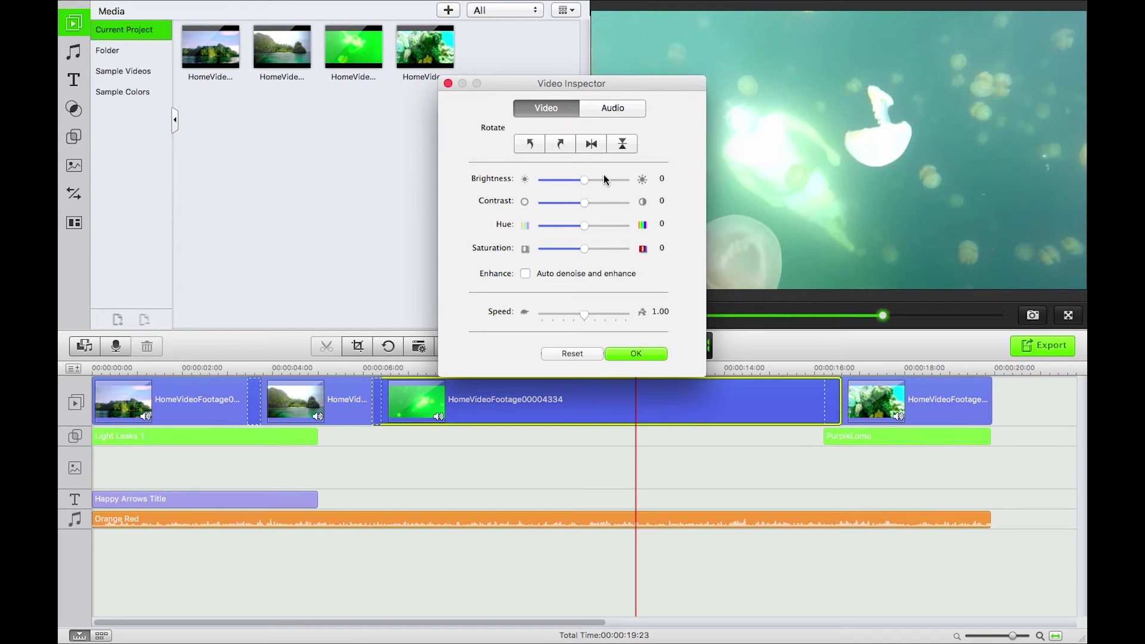
click(531, 146)
click(560, 144)
- Confirm the rotation, open the clip's video adjustments and set brightness to 4
click(631, 354)
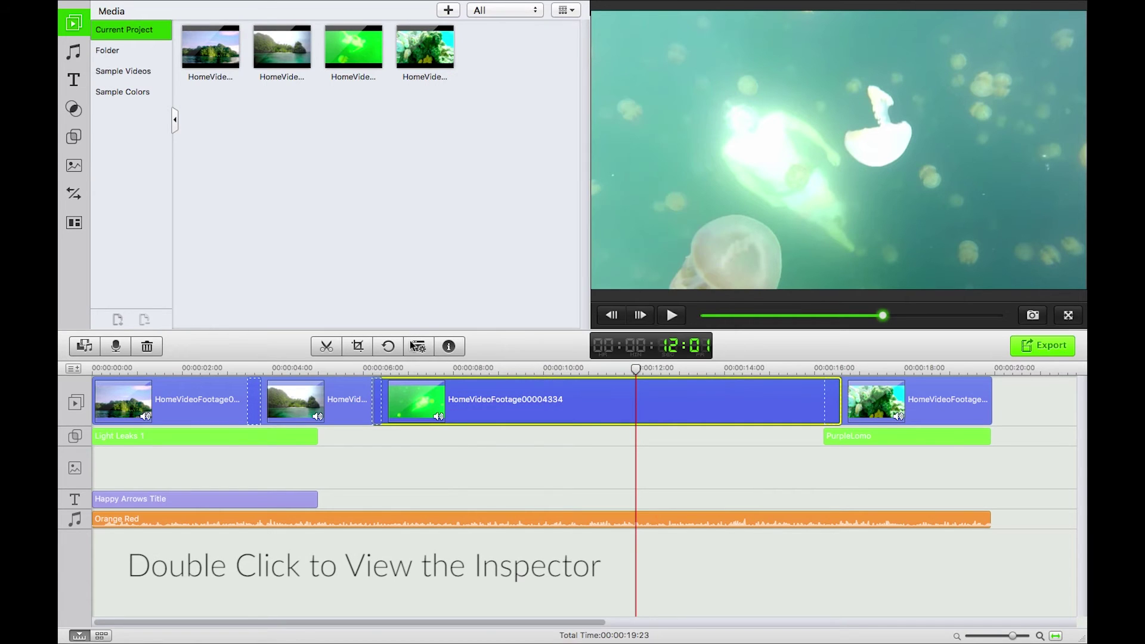
double_click(486, 402)
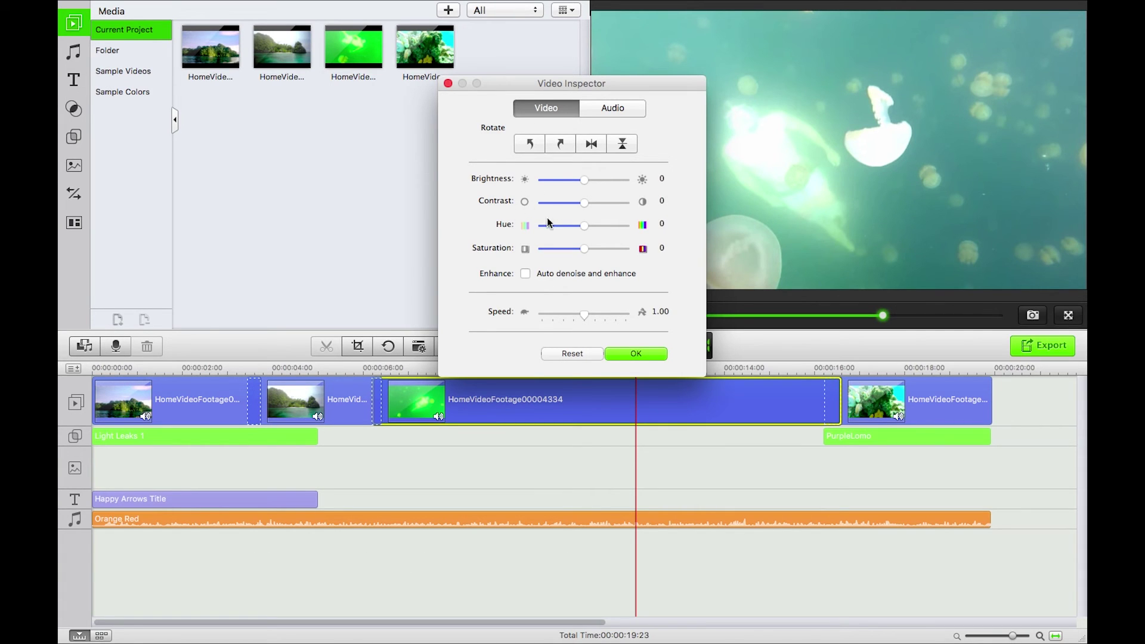
mouse_move(584, 180)
mouse_down()
mouse_move(561, 184)
mouse_move(575, 180)
mouse_move(586, 206)
mouse_move(546, 201)
mouse_move(634, 210)
mouse_move(588, 209)
mouse_move(588, 179)
mouse_up()
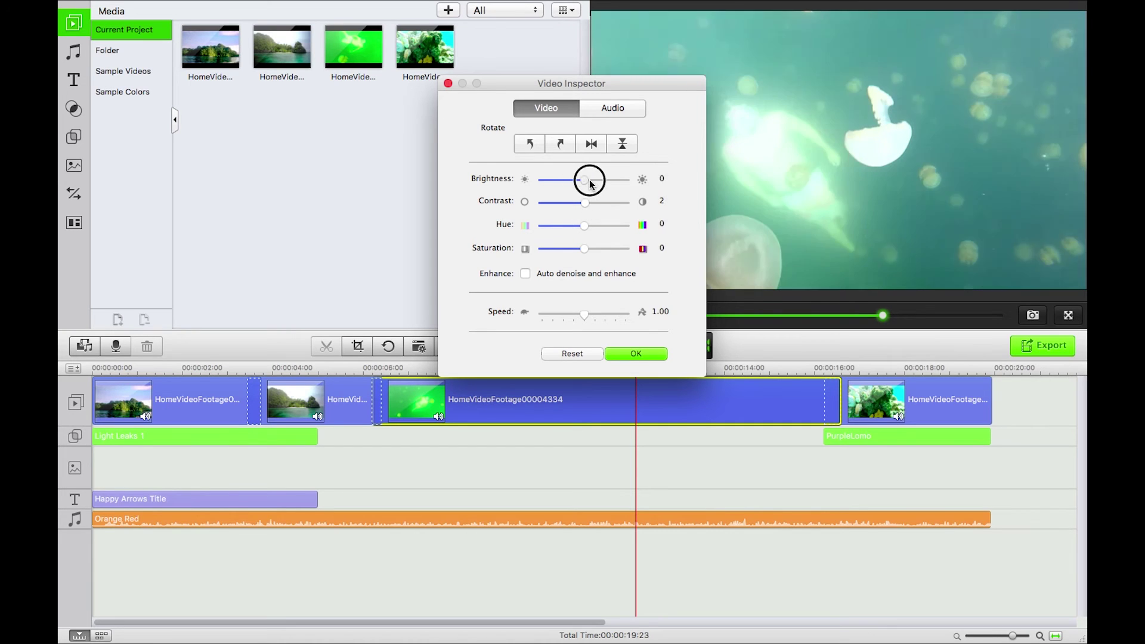
click(585, 228)
- Return hue to 0 and turn on auto denoise and enhance
mouse_move(586, 232)
mouse_down()
mouse_move(548, 231)
mouse_move(588, 233)
mouse_up()
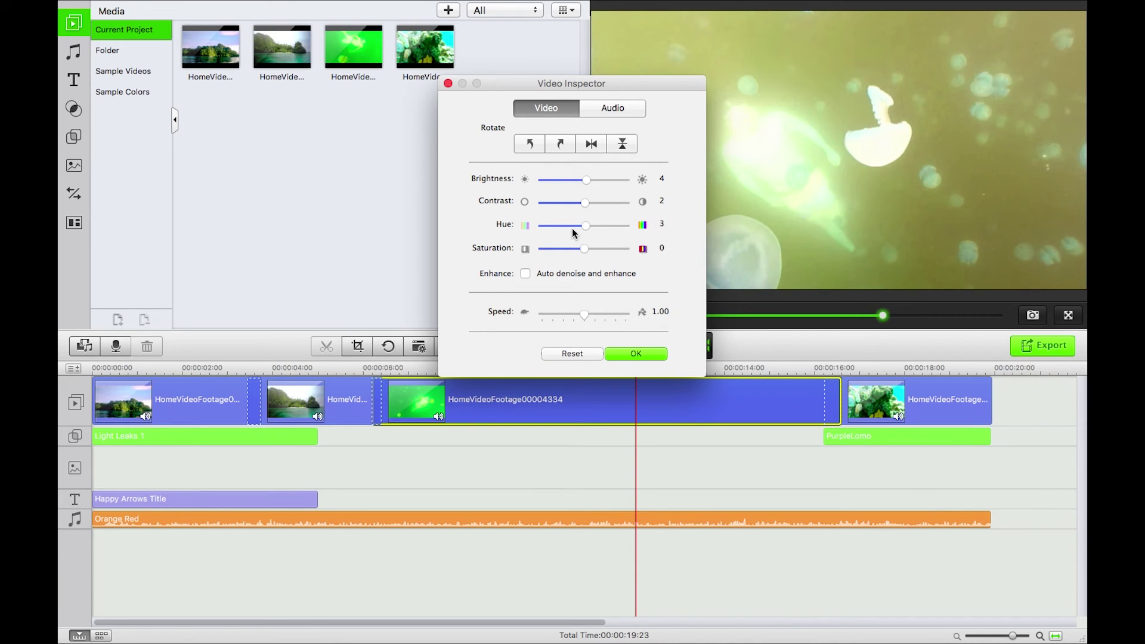
click(586, 227)
drag(586, 230, 587, 256)
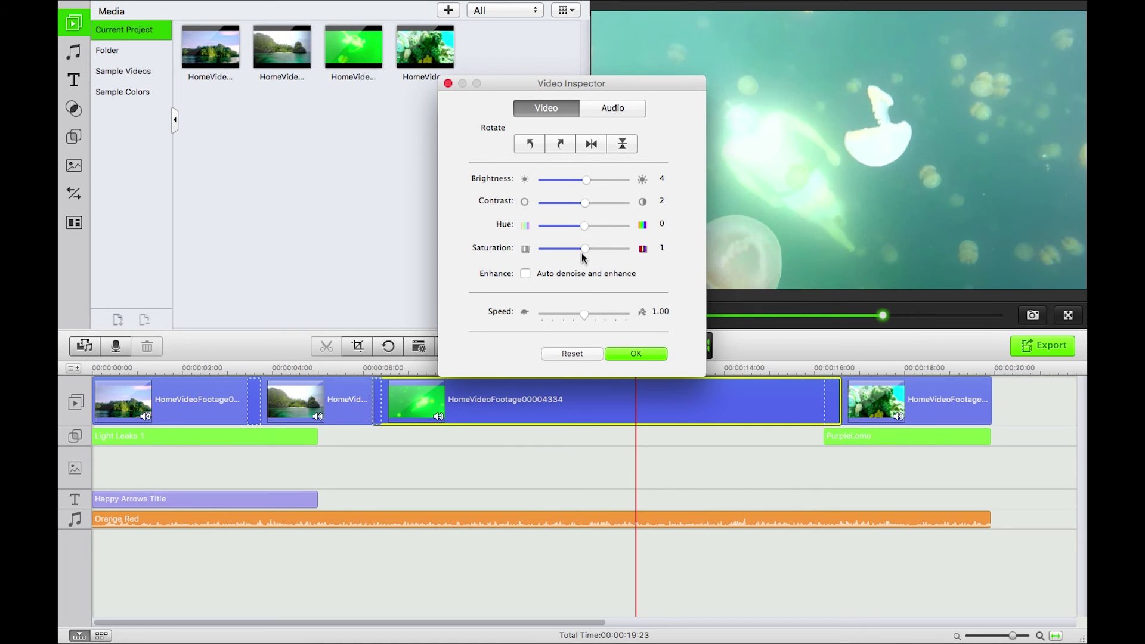
click(525, 275)
click(525, 274)
click(525, 274)
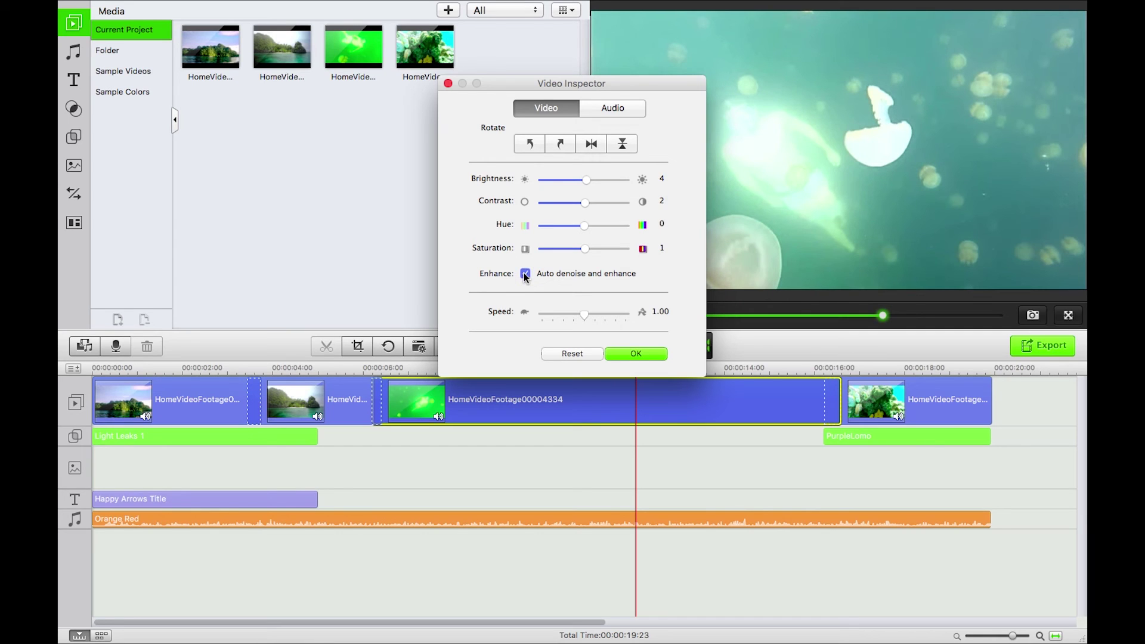
- Apply the colour adjustments, lower the volume, and play the clip up to about 15:01
click(636, 354)
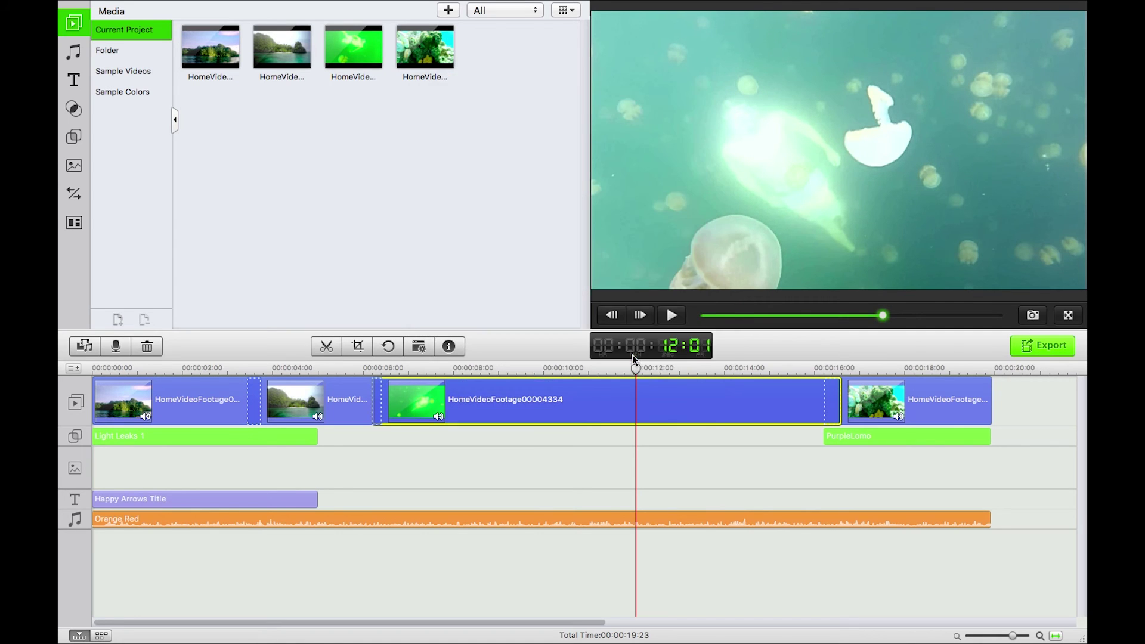
key(space)
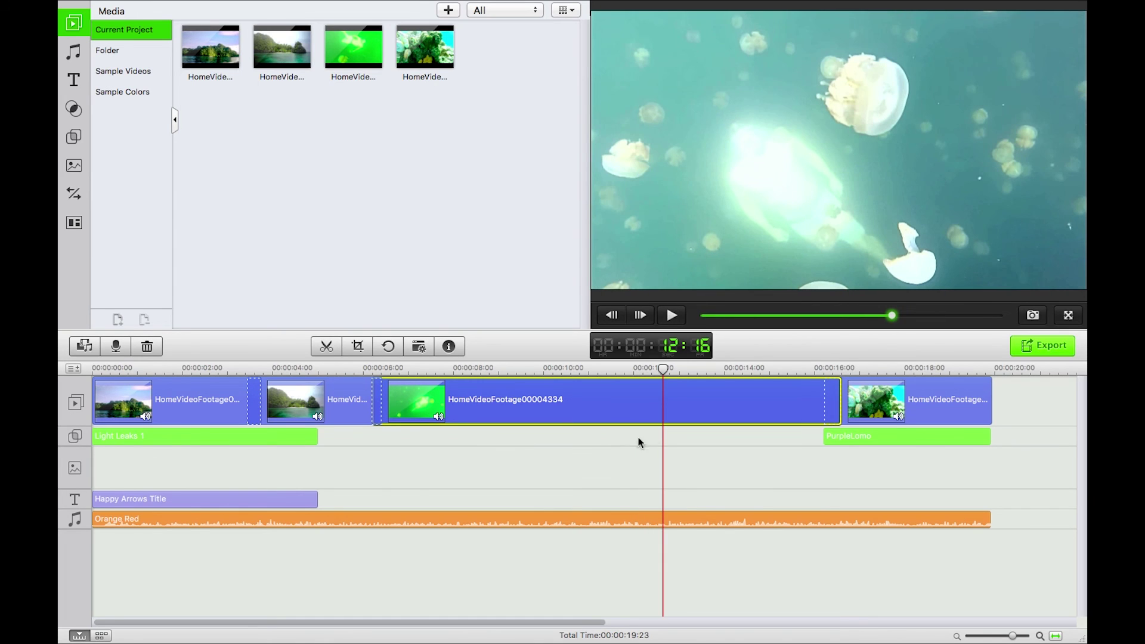
key(XF86AudioLowerVolume)
key(XF86AudioLowerVolume)
key(XF86AudioLowerVolume)
key(XF86AudioLowerVolume)
key(XF86AudioLowerVolume)
key(XF86AudioLowerVolume)
key(XF86AudioLowerVolume)
key(XF86AudioLowerVolume)
key(XF86AudioLowerVolume)
key(XF86AudioLowerVolume)
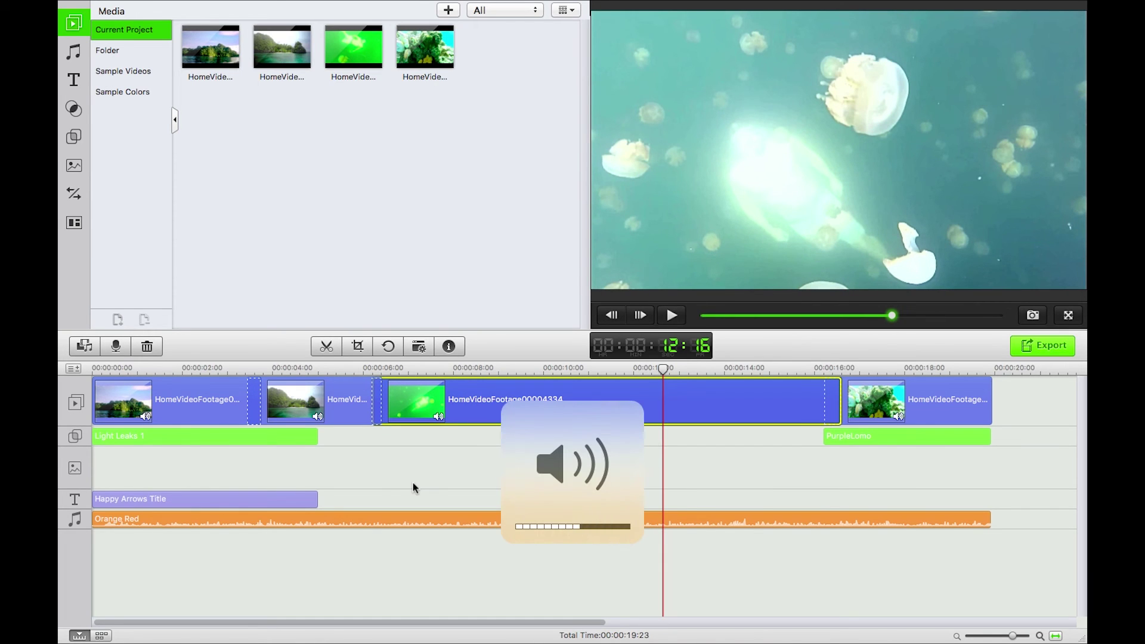
key(XF86AudioLowerVolume)
key(XF86AudioLowerVolume)
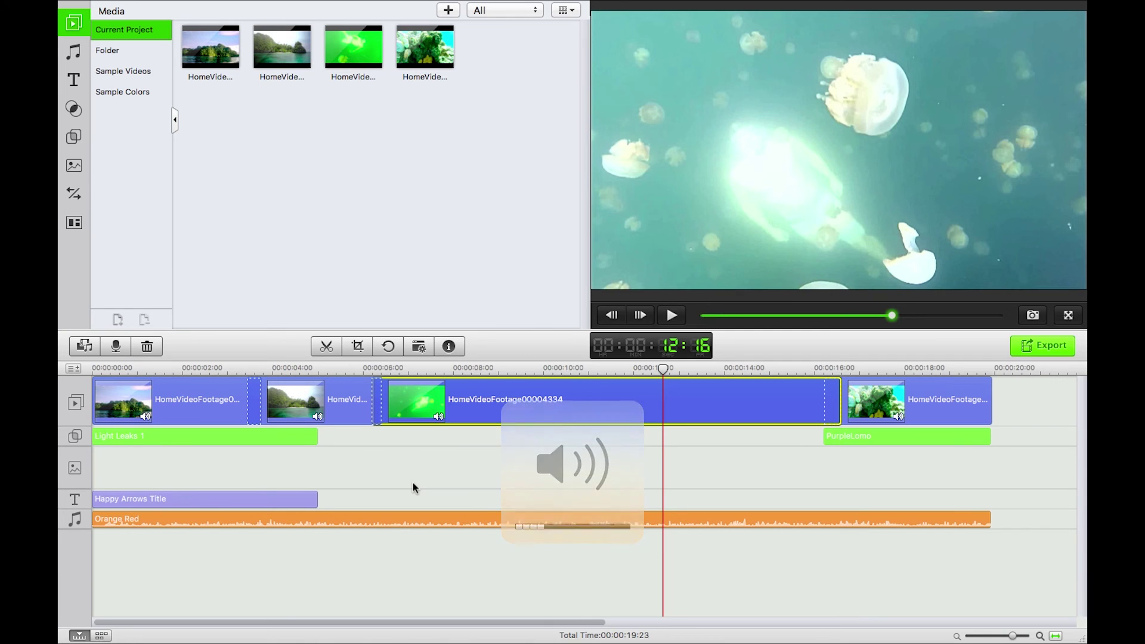
key(space)
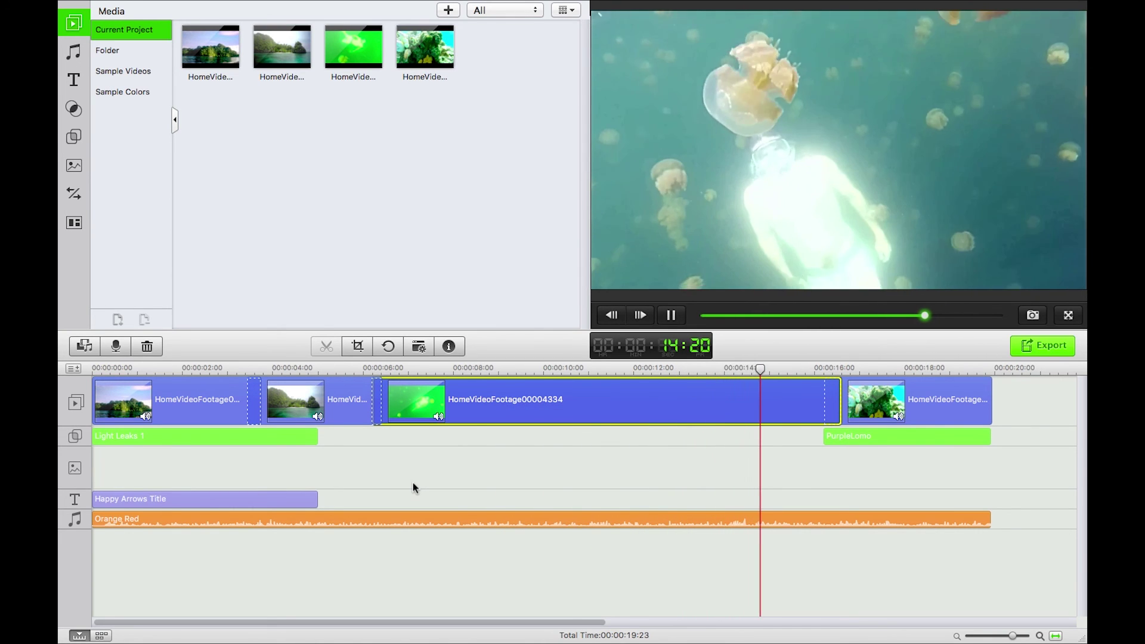
key(space)
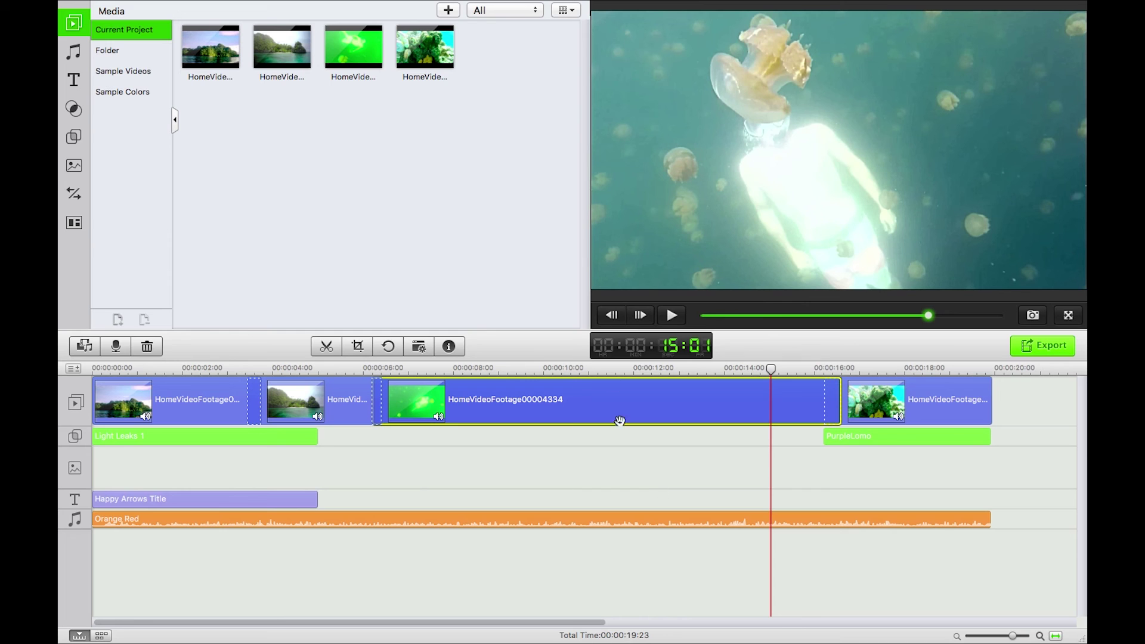
- Open the Export window and cancel without exporting
click(1051, 352)
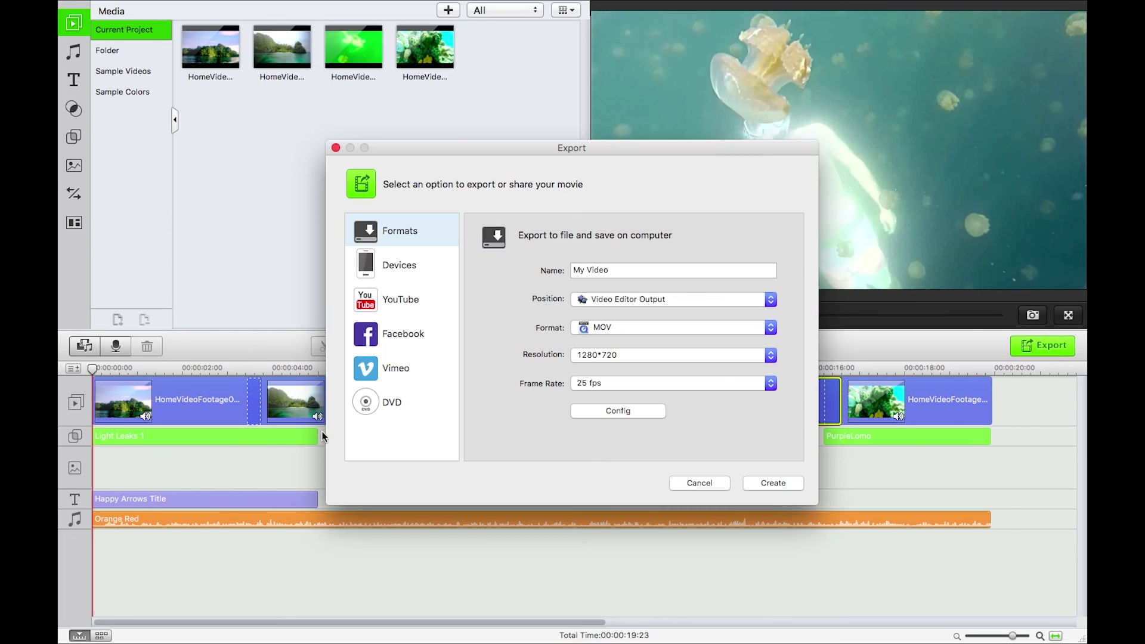
click(715, 479)
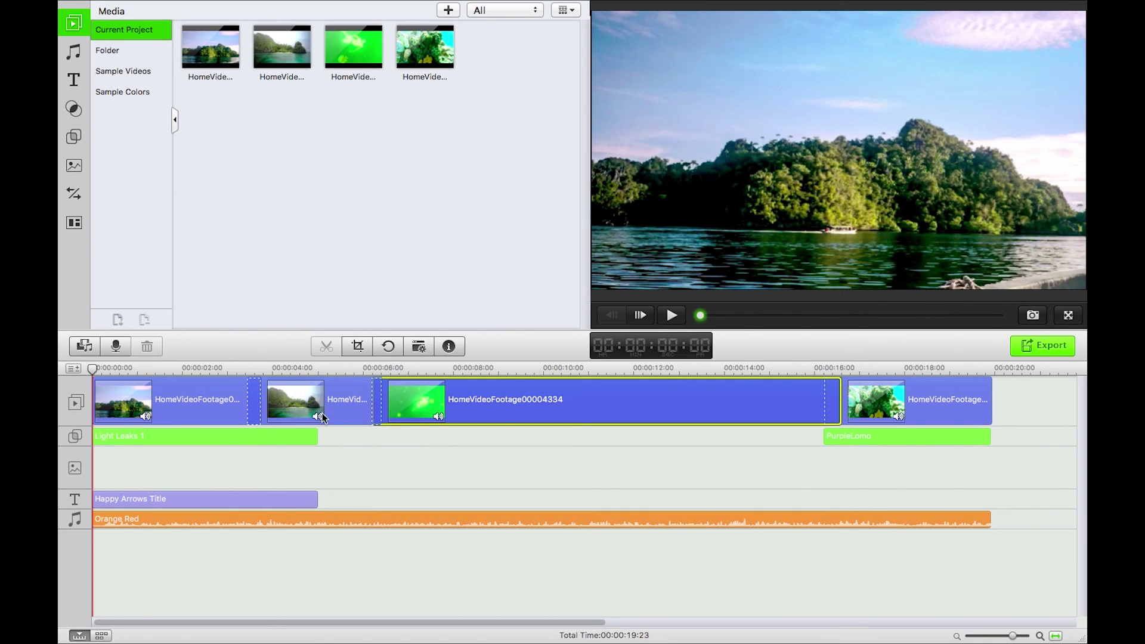